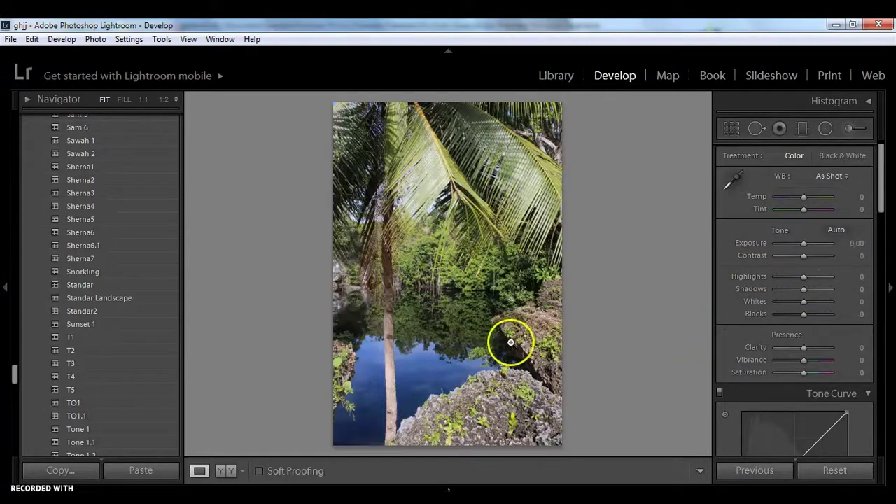
# Preview the TO1.1 preset, reset the photo, and scroll to the HSL/Color panel
pyautogui.click(95, 416)
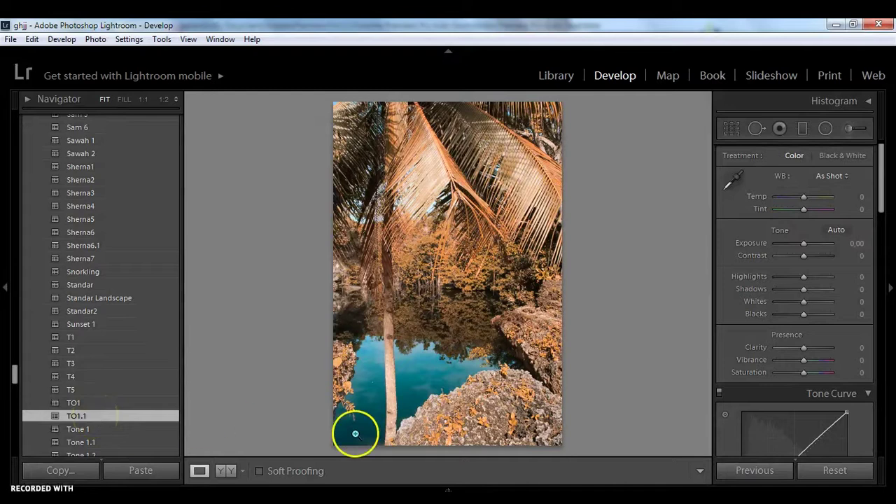
pyautogui.click(834, 471)
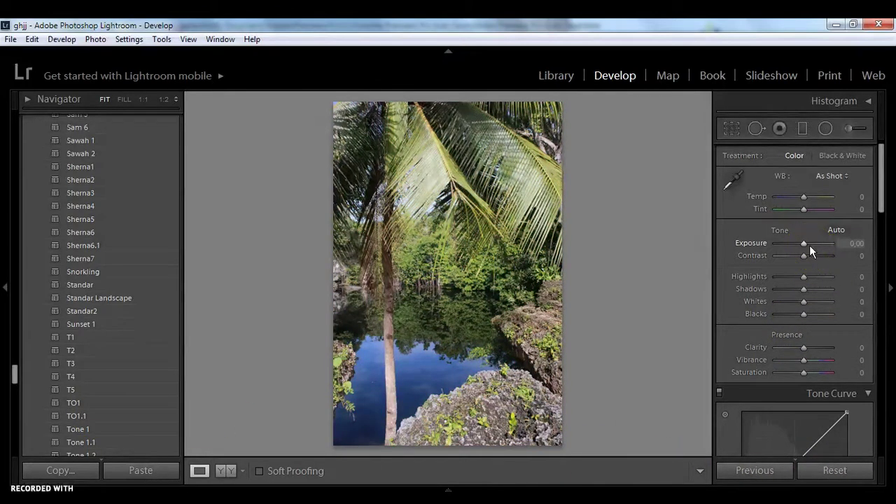
pyautogui.scroll(-2, 812, 253)
pyautogui.scroll(-3, 817, 269)
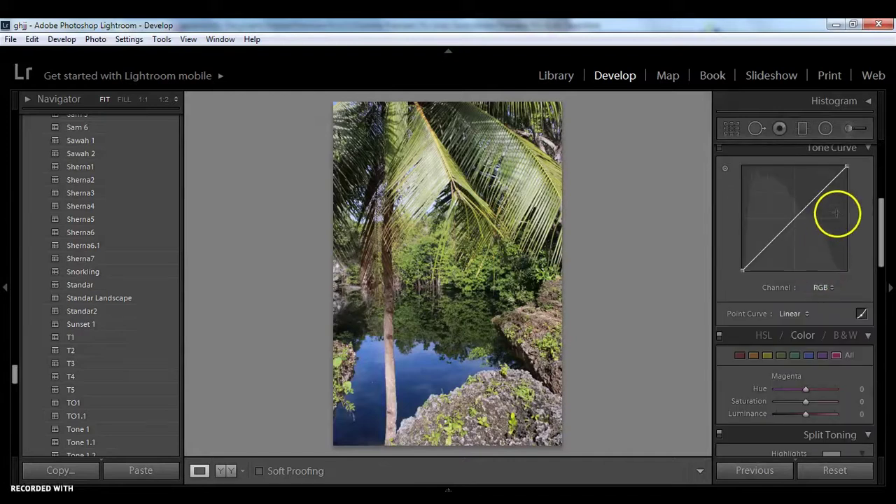
pyautogui.scroll(2, 845, 265)
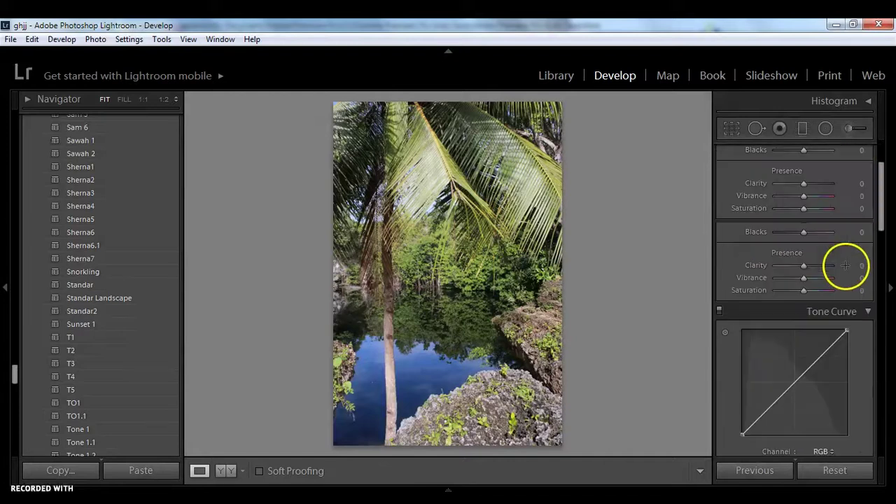
pyautogui.scroll(2, 845, 266)
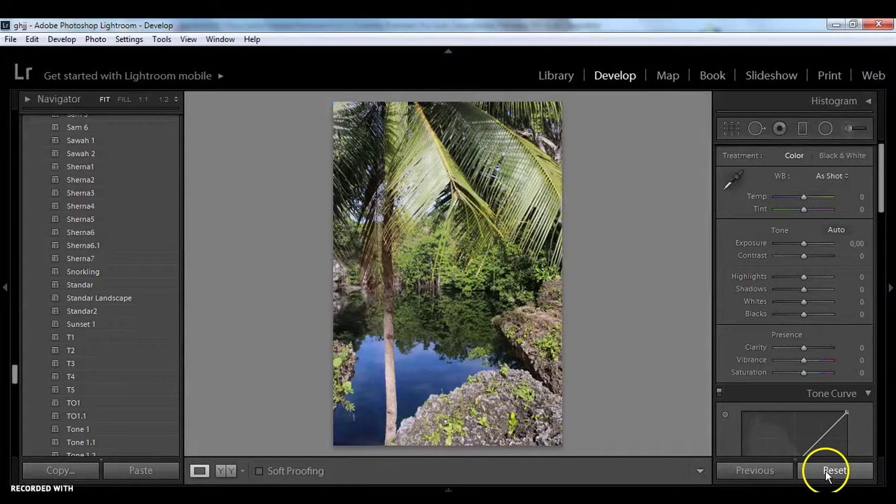
pyautogui.scroll(-4, 829, 434)
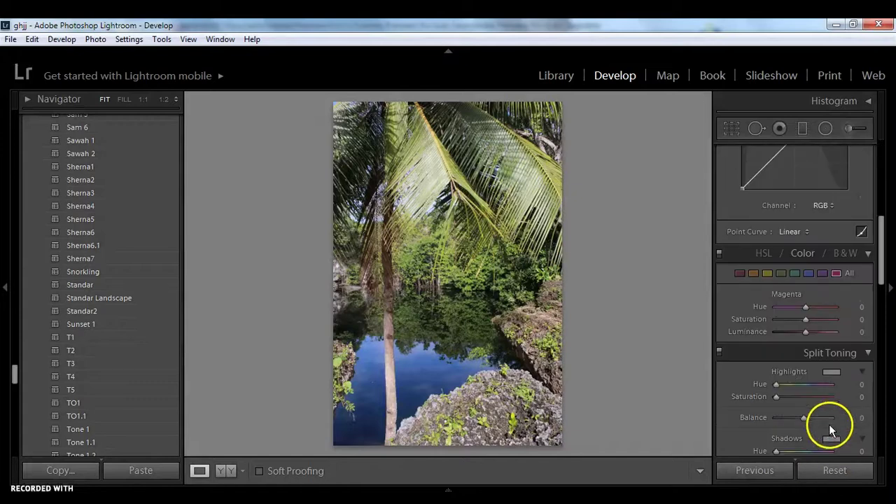
# Set the Red range to Hue +20 and Saturation +15
pyautogui.click(742, 274)
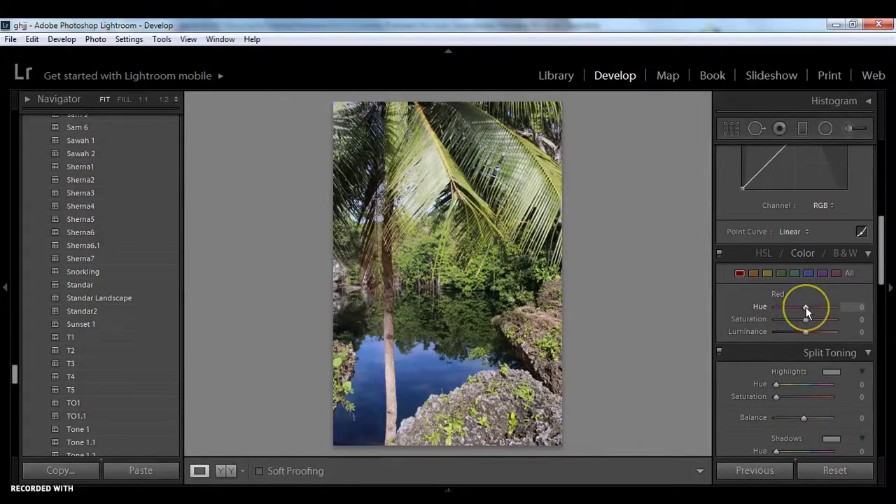
pyautogui.hotkey('shift', 'Up')
pyautogui.hotkey('shift', 'Up')
pyautogui.moveTo(807, 322); pyautogui.dragTo(808, 323)
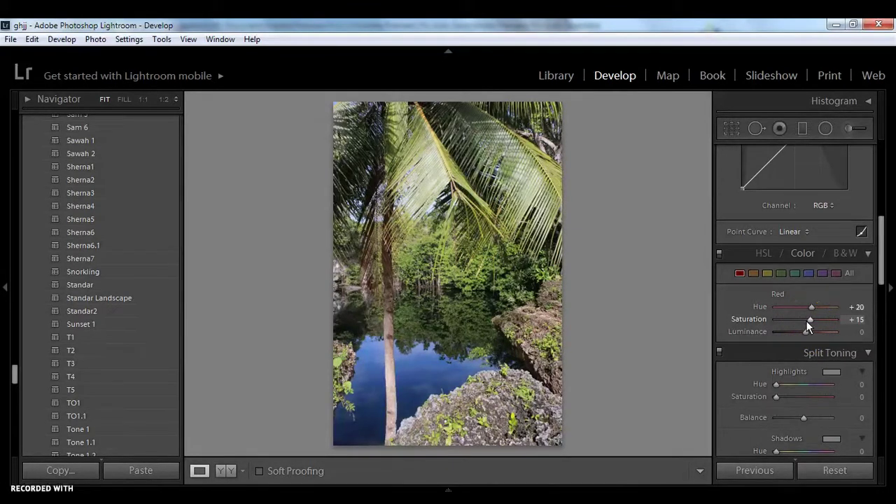
# Set the Orange range to Hue -10, Saturation -20 and Luminance +15
pyautogui.click(754, 274)
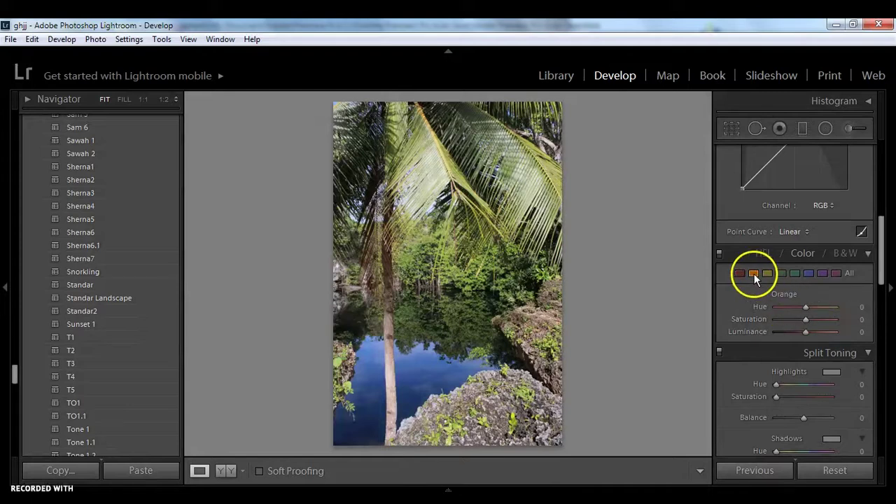
pyautogui.moveTo(804, 305); pyautogui.dragTo(802, 306)
pyautogui.click(789, 287)
pyautogui.moveTo(805, 319); pyautogui.dragTo(807, 334)
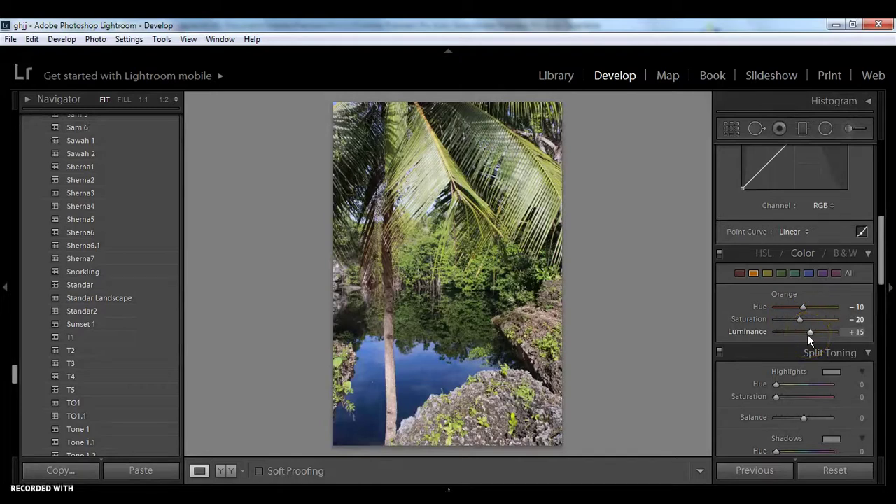
pyautogui.moveTo(807, 334)
pyautogui.mouseDown()
pyautogui.moveTo(806, 309)
pyautogui.moveTo(747, 311)
pyautogui.mouseUp()
# Set the Yellow range to Hue -100, Saturation -45 and Luminance +20
pyautogui.click(769, 275)
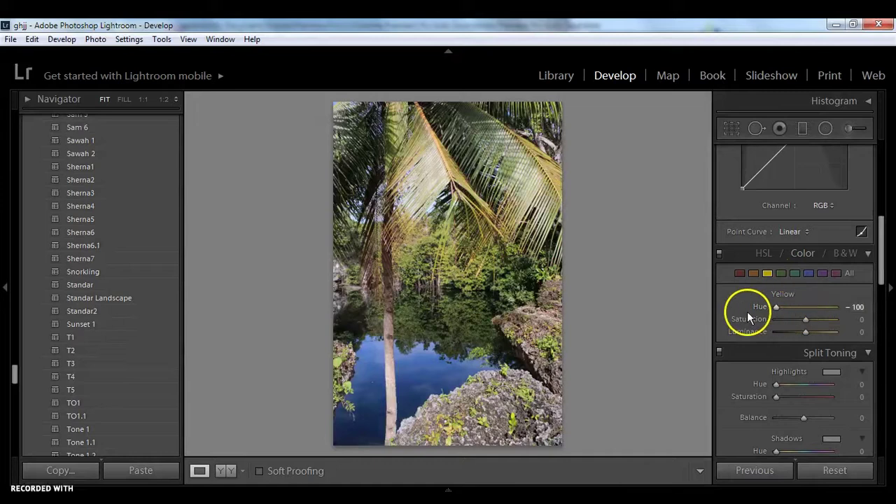
pyautogui.moveTo(806, 320); pyautogui.dragTo(803, 321)
pyautogui.press('Down')
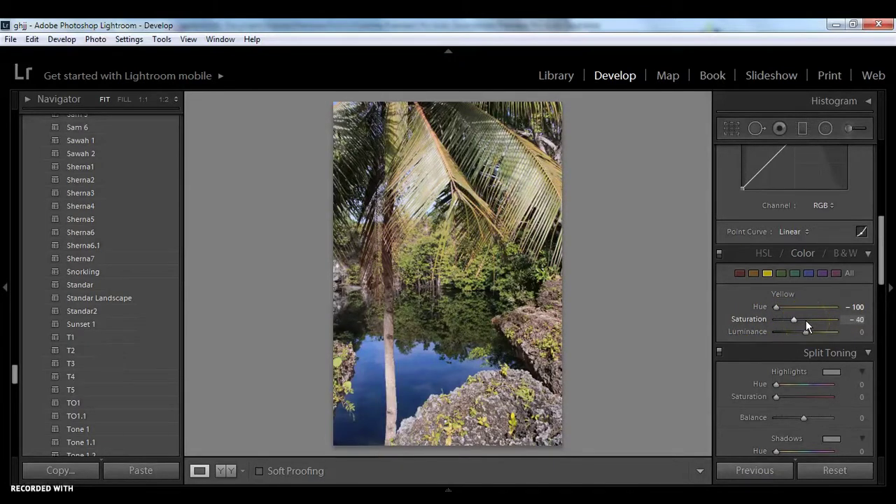
pyautogui.click(810, 330)
pyautogui.press('Up')
pyautogui.press('Up')
pyautogui.press('Up')
pyautogui.press('Up')
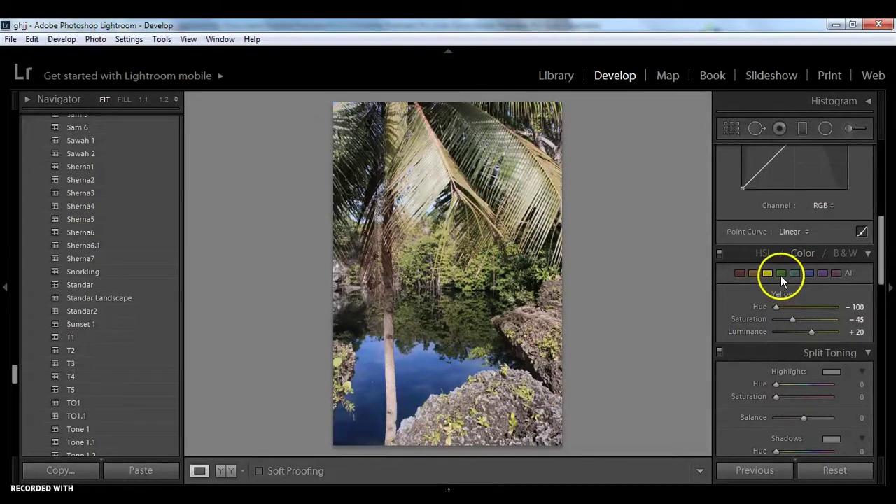
# Set the Green range to Hue -65, Saturation -45 and Luminance +15
pyautogui.click(780, 274)
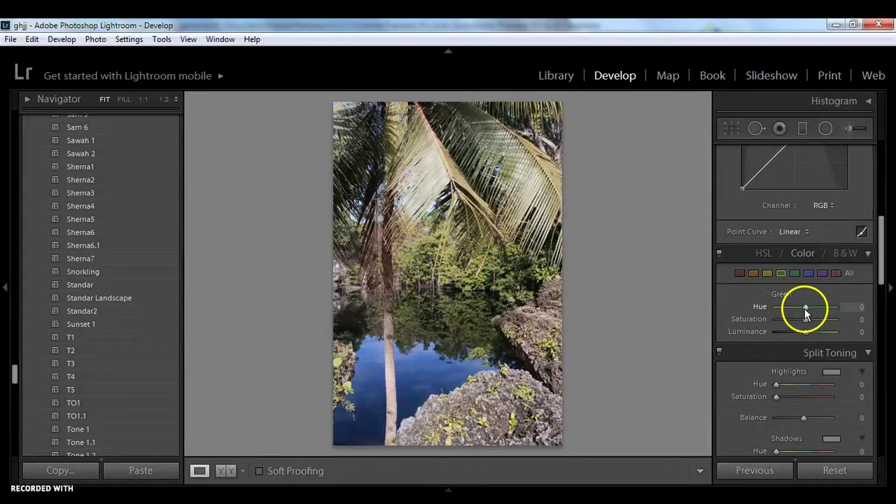
pyautogui.press('Down')
pyautogui.press('Down')
pyautogui.press('Down')
pyautogui.press('Down')
pyautogui.press('Down')
pyautogui.press('Down')
pyautogui.click(816, 324)
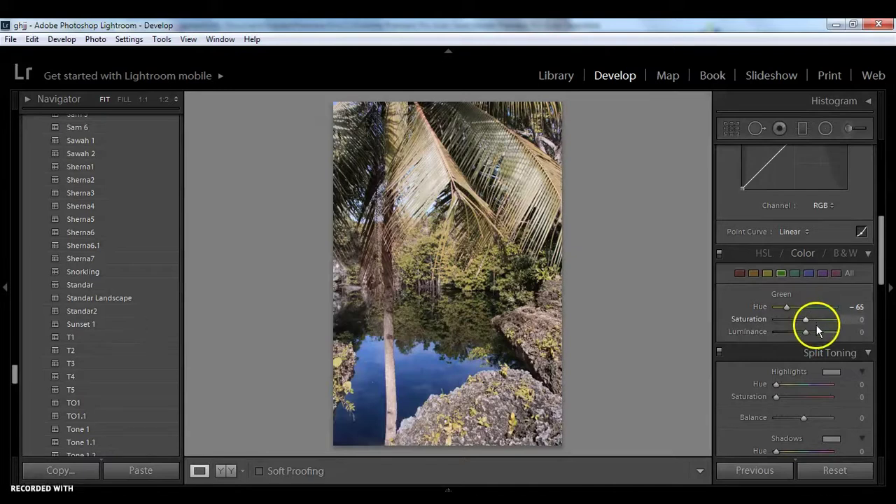
pyautogui.press('Down')
pyautogui.press('Down')
pyautogui.press('Down')
pyautogui.press('Down')
pyautogui.click(807, 334)
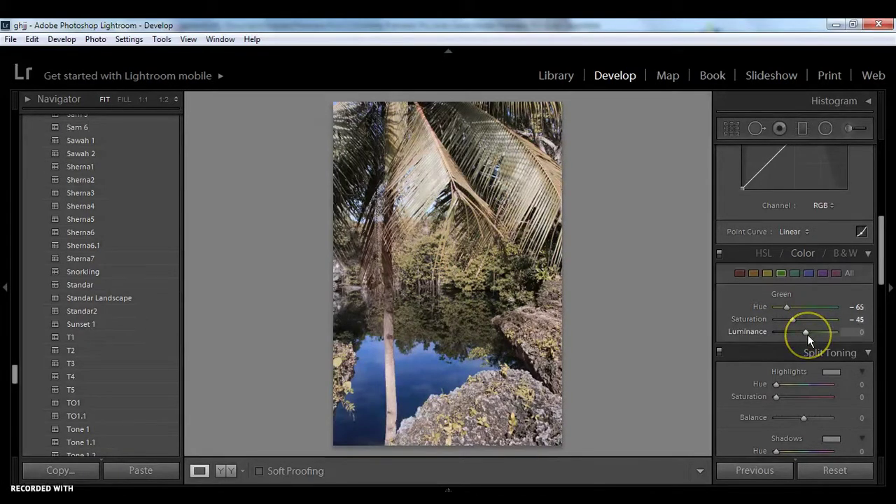
pyautogui.press('Up')
pyautogui.press('Up')
pyautogui.press('Up')
# Shift Aqua hue to -20 and set Blue to Hue -20, Saturation -25
pyautogui.click(794, 274)
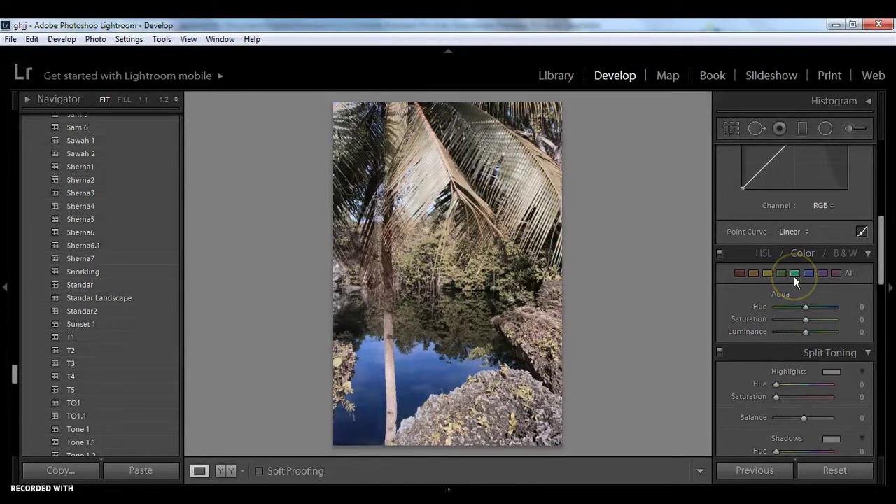
pyautogui.click(796, 306)
pyautogui.press('Down')
pyautogui.press('Down')
pyautogui.press('Down')
pyautogui.press('Down')
pyautogui.click(808, 273)
pyautogui.click(807, 309)
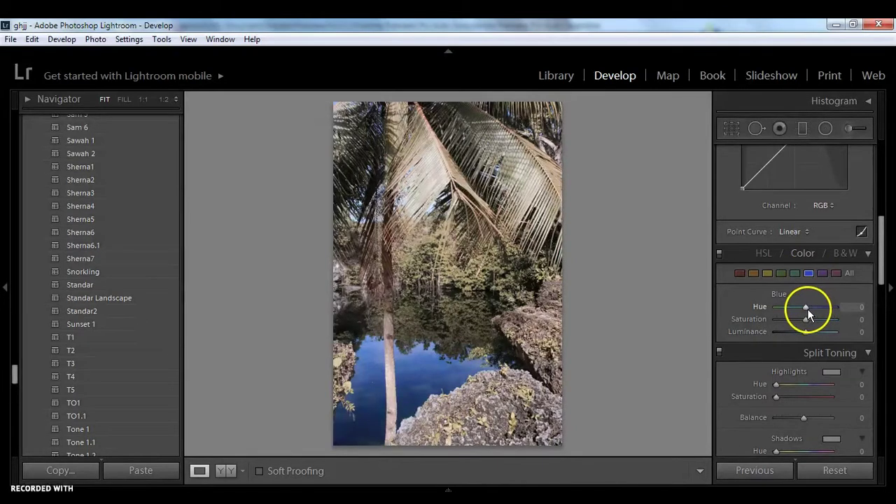
pyautogui.press('Down')
pyautogui.press('Down')
pyautogui.click(807, 319)
pyautogui.press('Down')
pyautogui.press('Down')
pyautogui.press('Down')
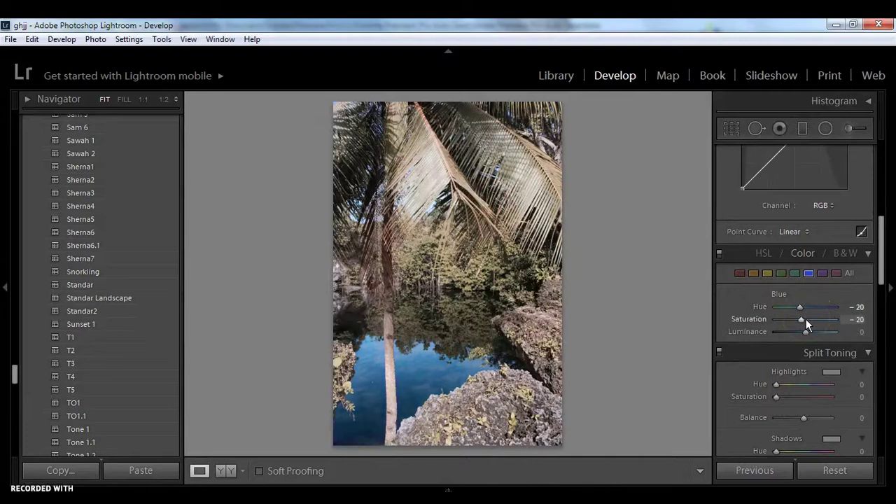
# Check the Purple and Magenta colour ranges
pyautogui.click(823, 282)
pyautogui.click(823, 279)
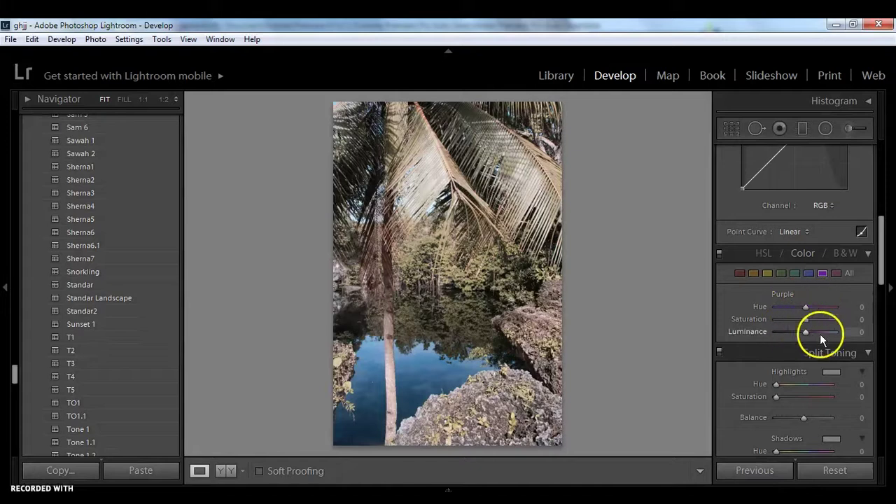
pyautogui.click(837, 274)
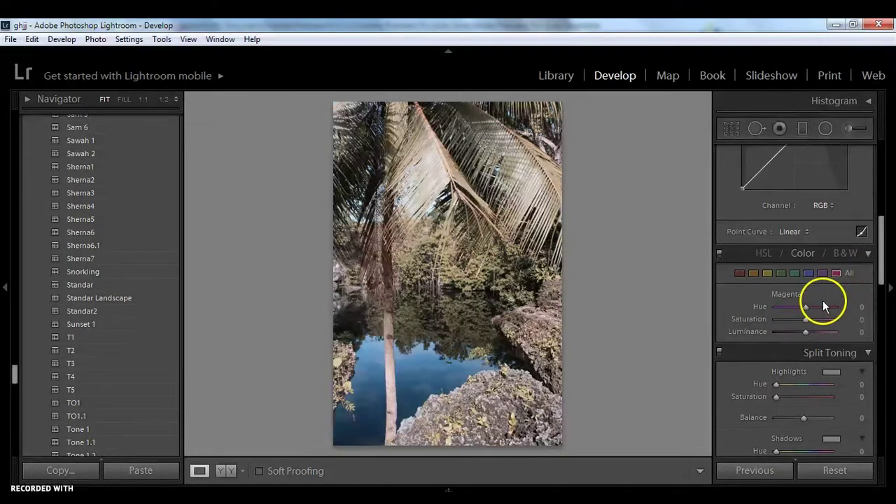
# Set Split Toning highlights to Hue 45, Saturation 40 and shadows to Hue 55, Saturation 10
pyautogui.scroll(-5, 861, 326)
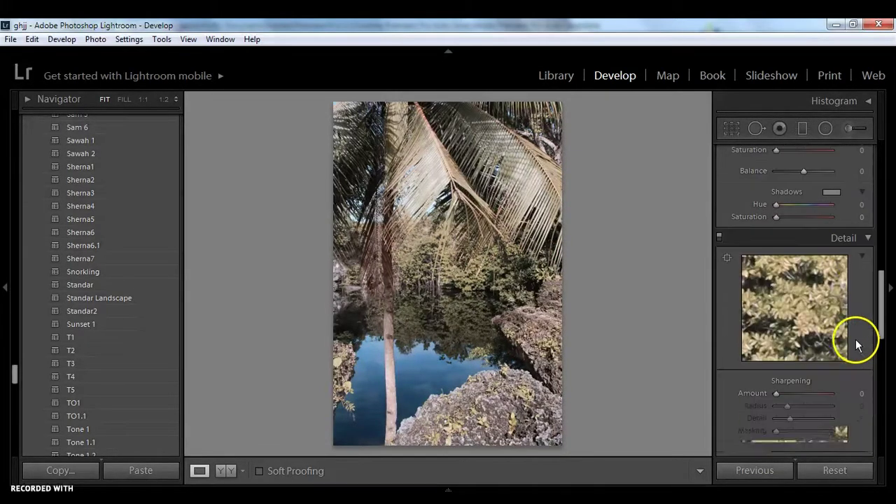
pyautogui.scroll(2, 855, 339)
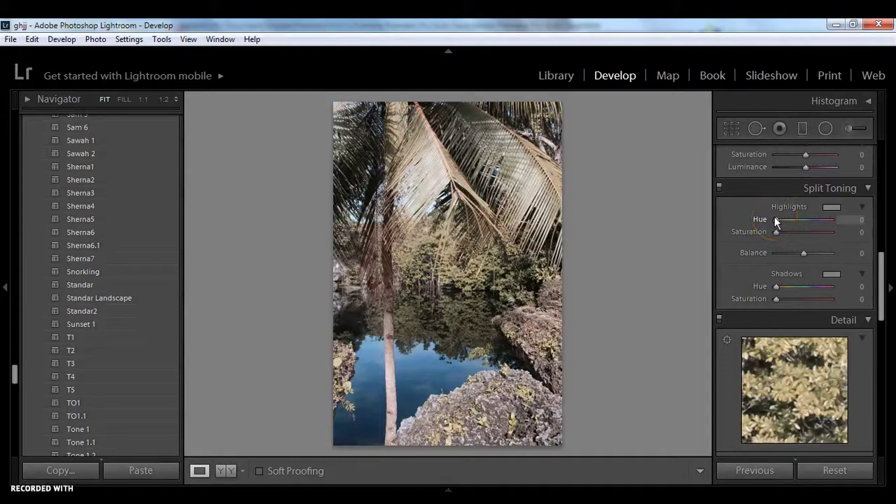
pyautogui.scroll(2, 775, 219)
pyautogui.moveTo(775, 219); pyautogui.dragTo(782, 233)
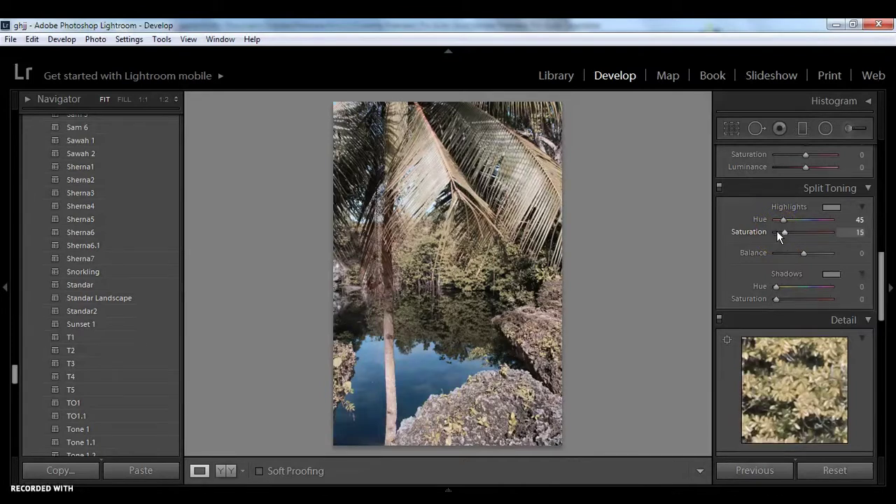
pyautogui.scroll(3, 777, 231)
pyautogui.moveTo(783, 242); pyautogui.dragTo(821, 241)
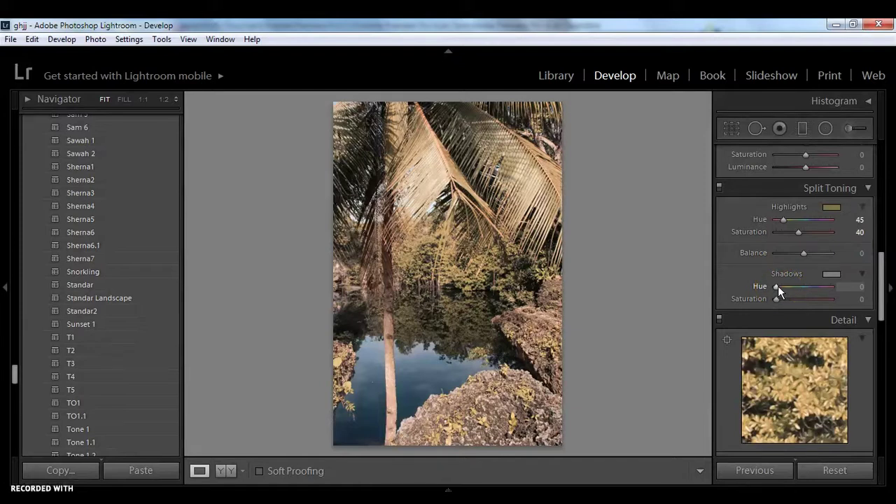
pyautogui.scroll(5, 778, 287)
pyautogui.scroll(2, 772, 297)
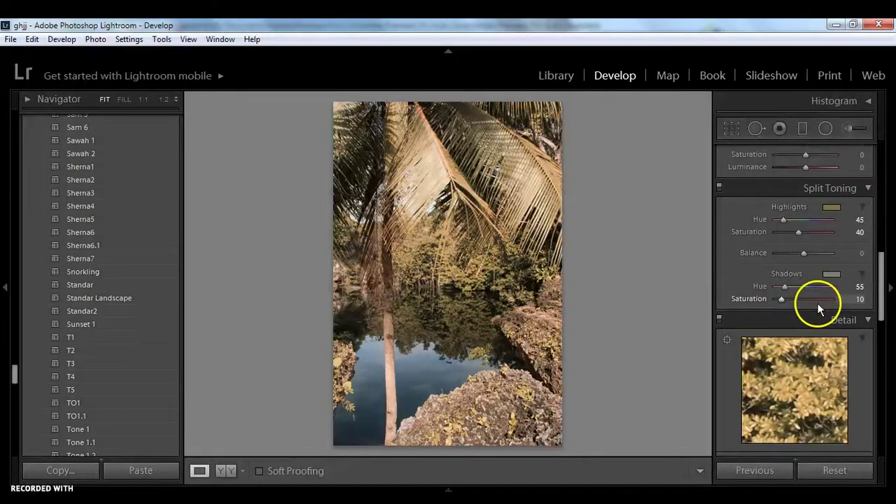
pyautogui.scroll(-3, 818, 303)
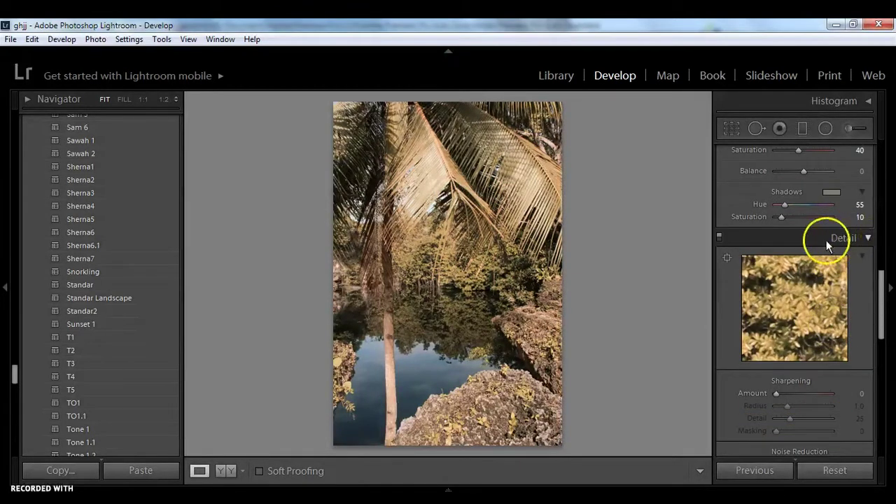
pyautogui.scroll(-5, 834, 259)
# Set Sharpening Amount to 65 and Noise Reduction Luminance 25, Color 20
pyautogui.click(779, 228)
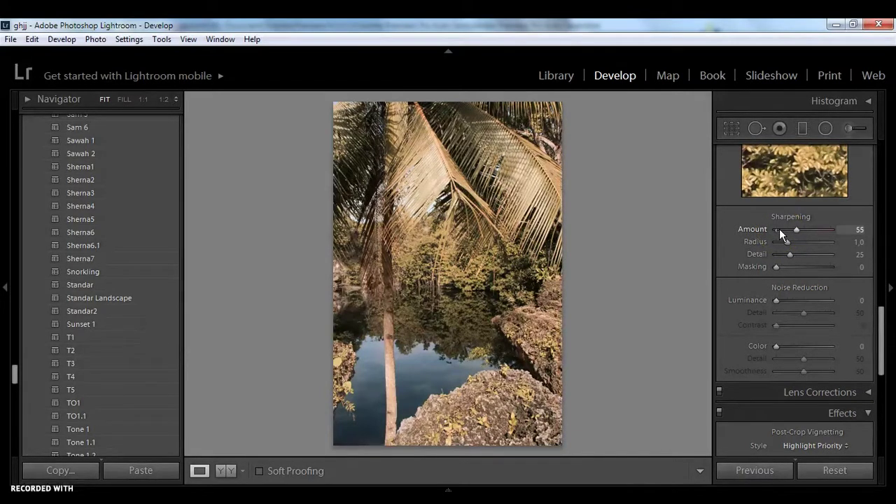
pyautogui.click(776, 299)
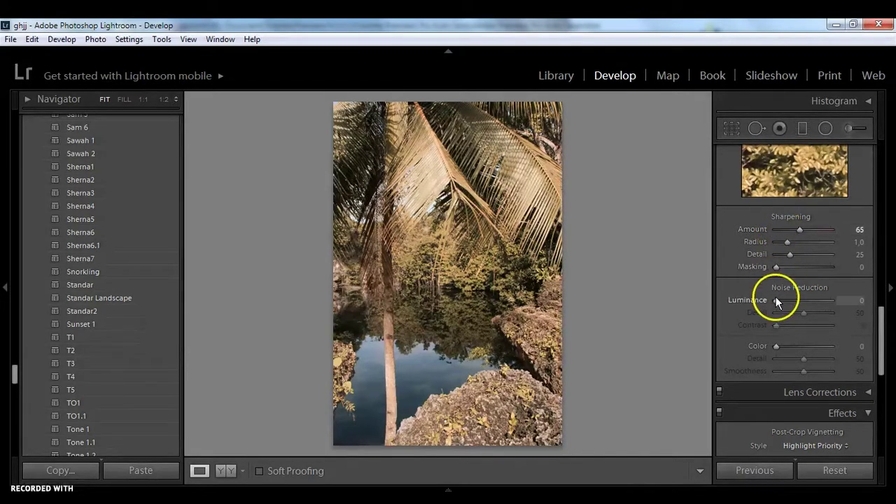
pyautogui.moveTo(776, 299); pyautogui.dragTo(787, 300)
pyautogui.moveTo(775, 346); pyautogui.dragTo(787, 346)
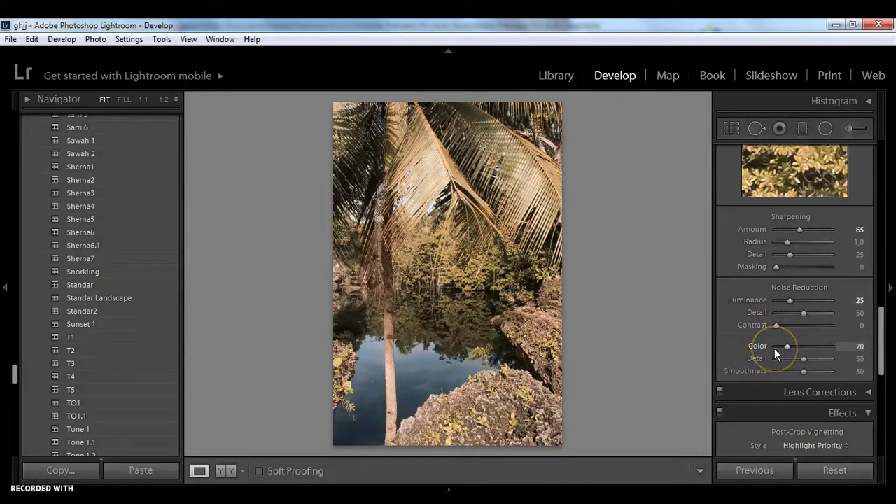
# Scroll the right panel down to the Camera Calibration section
pyautogui.scroll(-5, 822, 335)
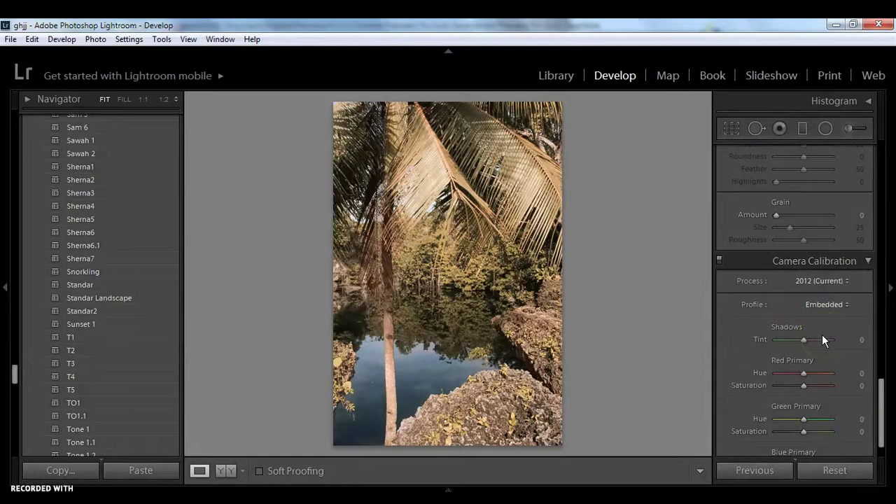
pyautogui.click(788, 269)
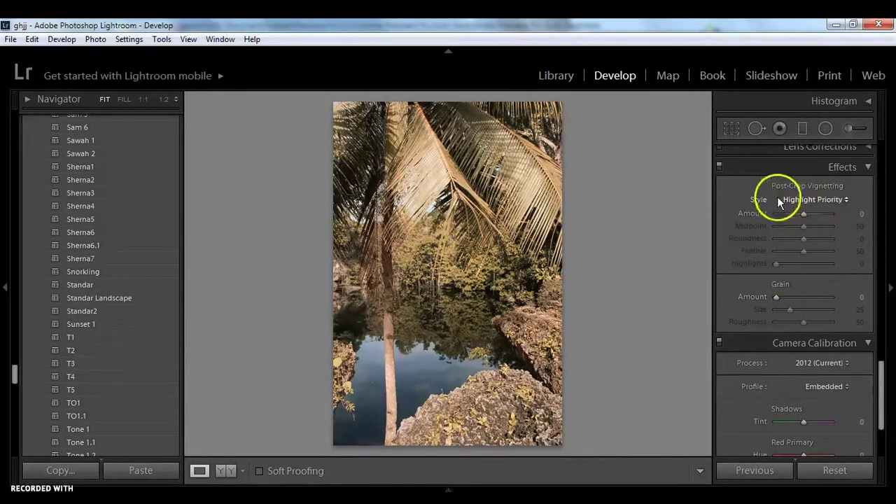
pyautogui.scroll(2, 850, 189)
pyautogui.scroll(-2, 829, 319)
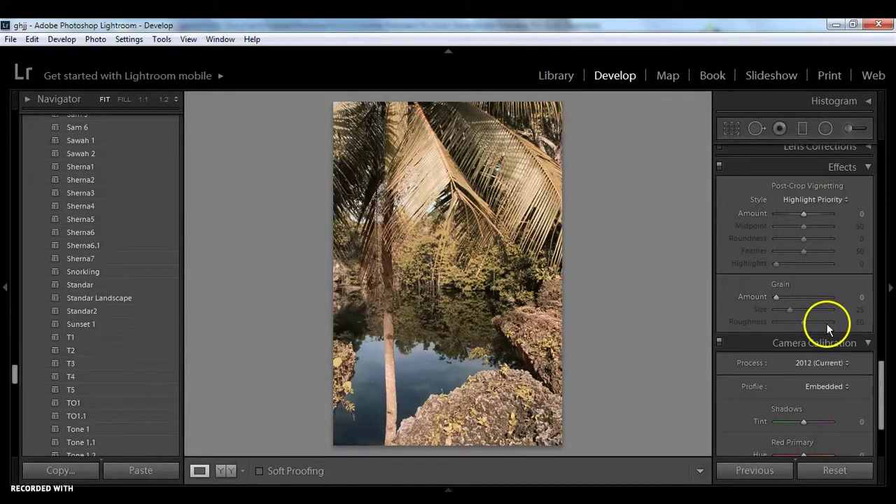
pyautogui.scroll(-3, 827, 324)
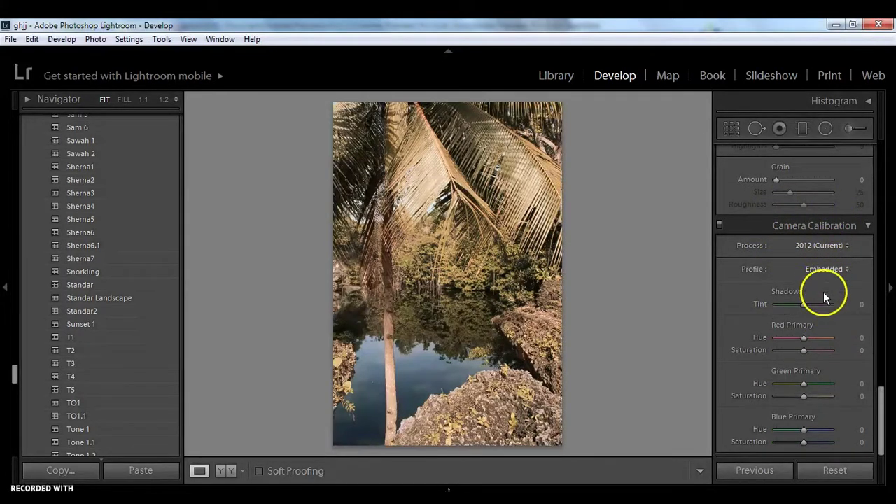
# Set Calibration Red Saturation +10, Green Hue −90/Saturation +20, Blue Hue −30/Saturation +30
pyautogui.click(804, 348)
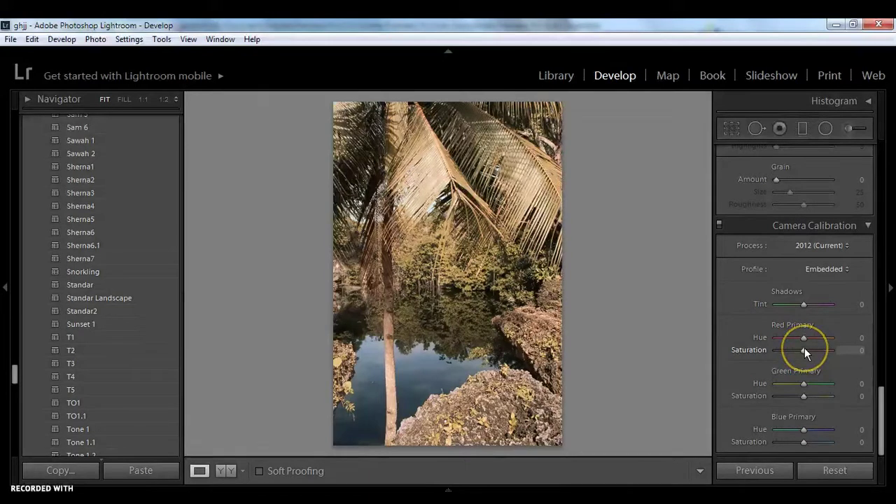
pyautogui.moveTo(804, 348); pyautogui.dragTo(806, 348)
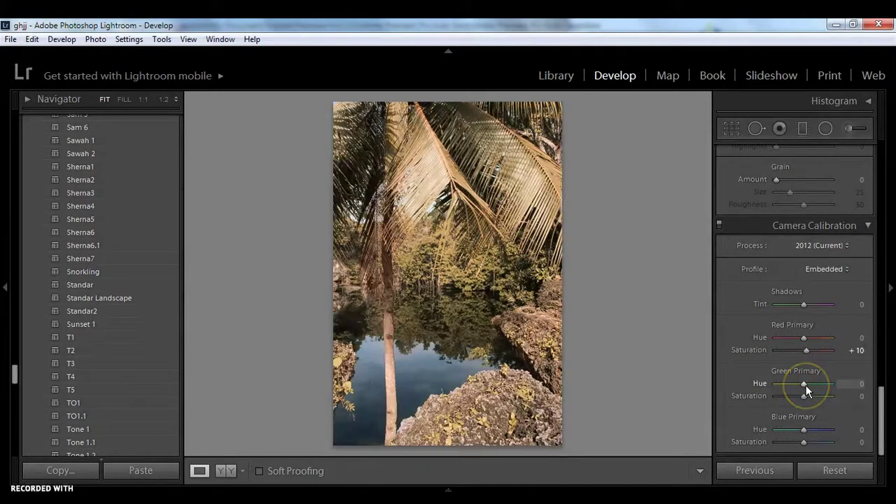
pyautogui.write('-80')
pyautogui.press('Down')
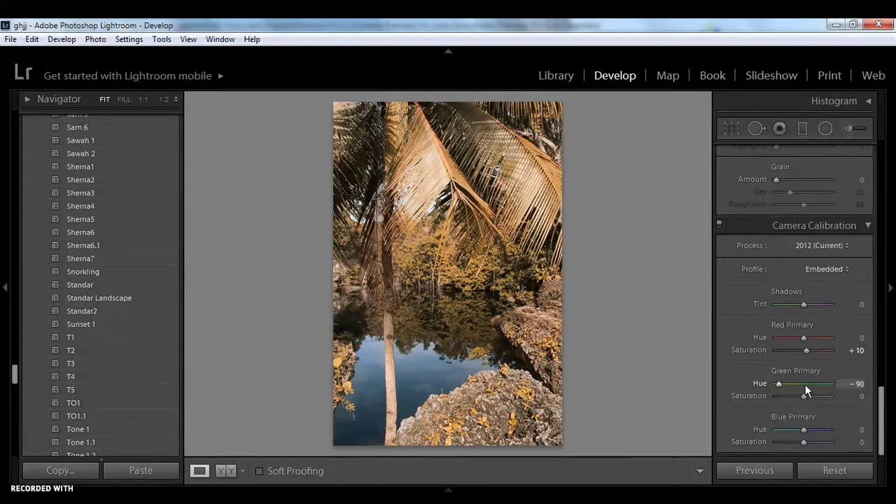
pyautogui.click(806, 403)
pyautogui.moveTo(806, 396); pyautogui.dragTo(808, 397)
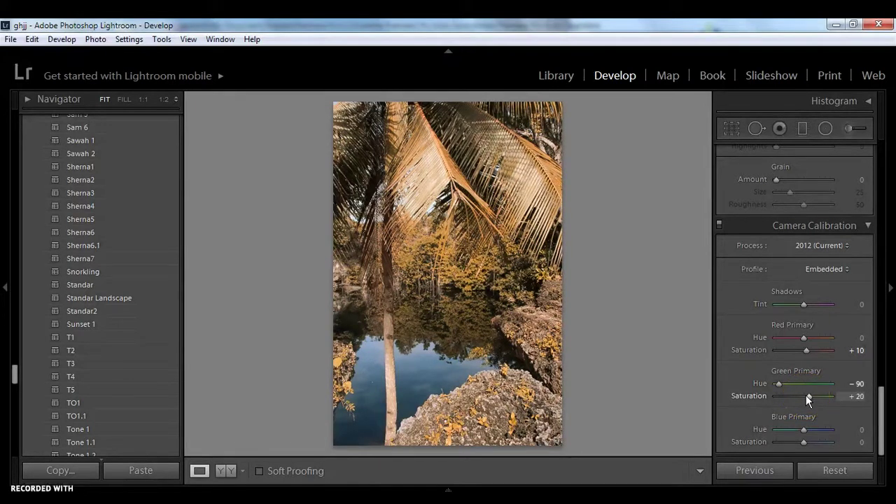
pyautogui.click(807, 429)
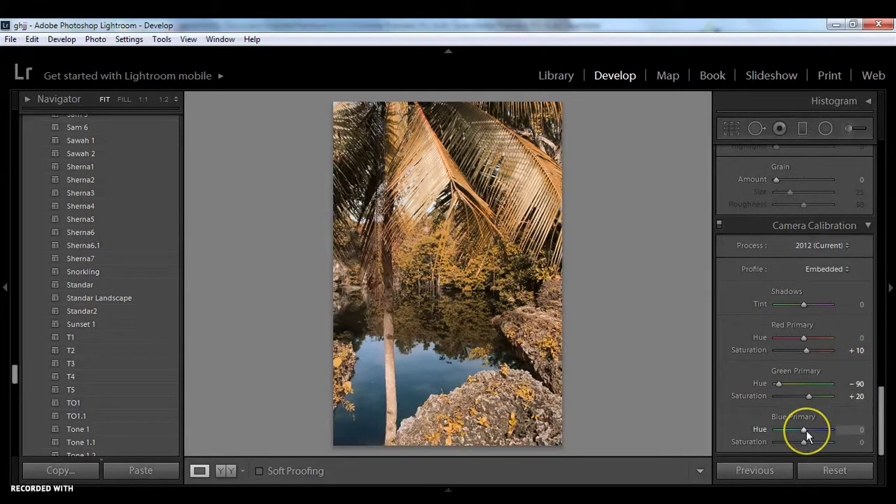
pyautogui.hotkey('shift', 'Down')
pyautogui.hotkey('shift', 'Down')
pyautogui.hotkey('shift', 'Down')
pyautogui.hotkey('shift', 'Up')
pyautogui.hotkey('shift', 'Up')
pyautogui.hotkey('shift', 'Up')
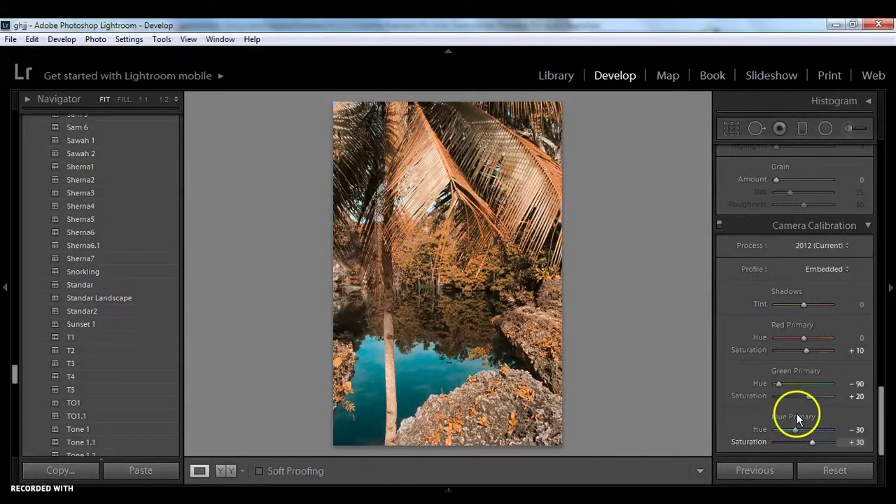
# Compare against the original colours by resetting and undoing three times, keeping the grade
pyautogui.click(832, 471)
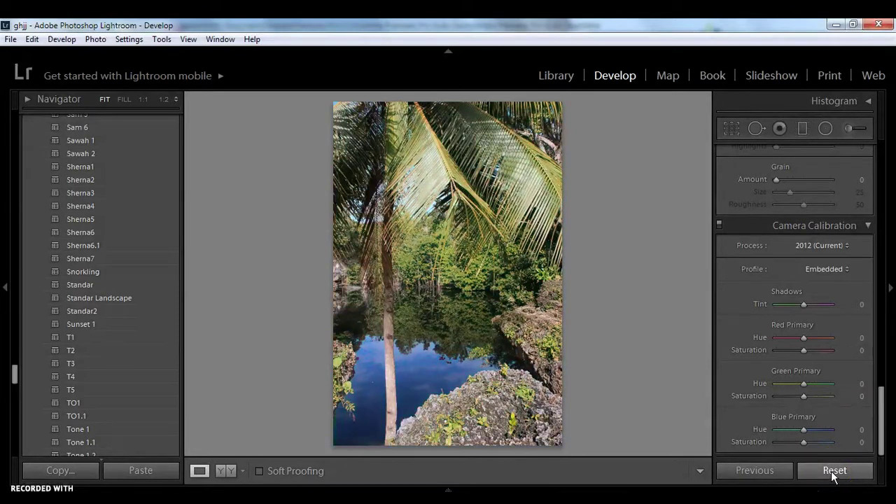
pyautogui.hotkey('ctrl', 'z')
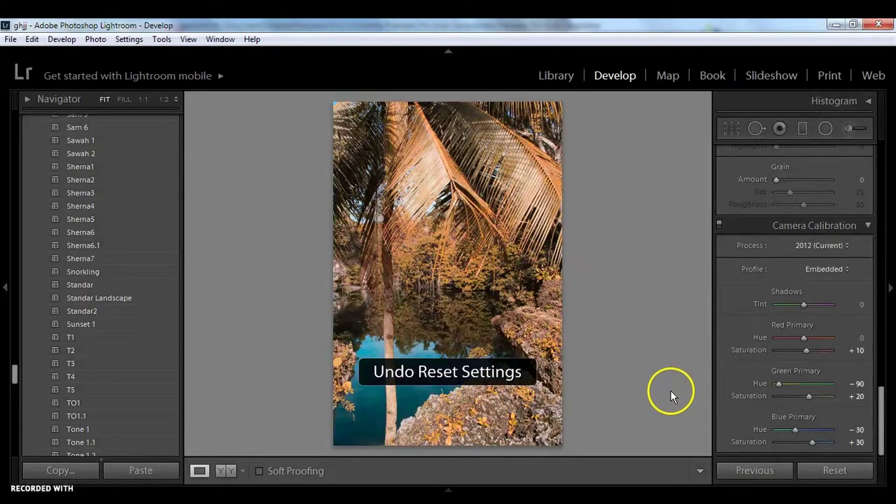
pyautogui.click(818, 473)
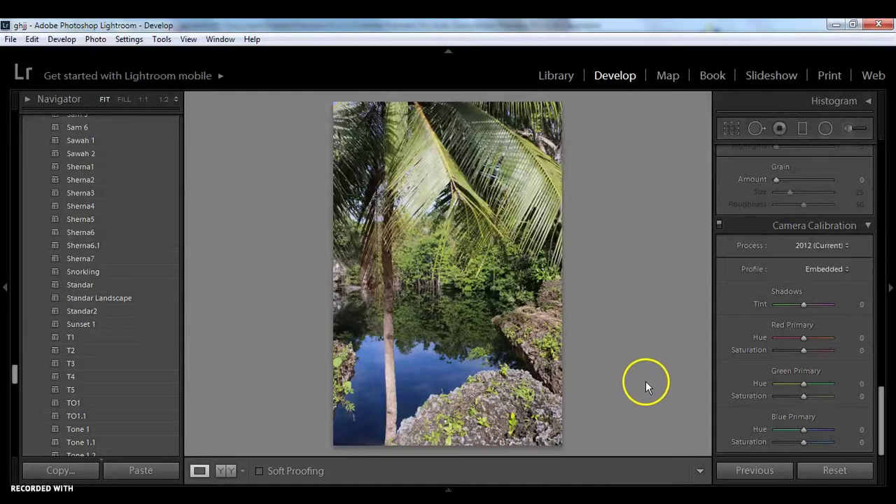
pyautogui.hotkey('ctrl', 'z')
pyautogui.click(819, 470)
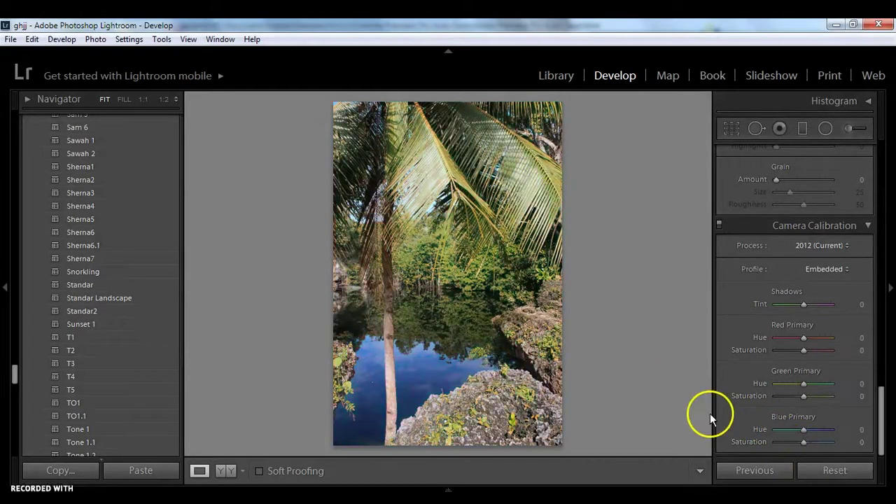
pyautogui.hotkey('ctrl', 'z')
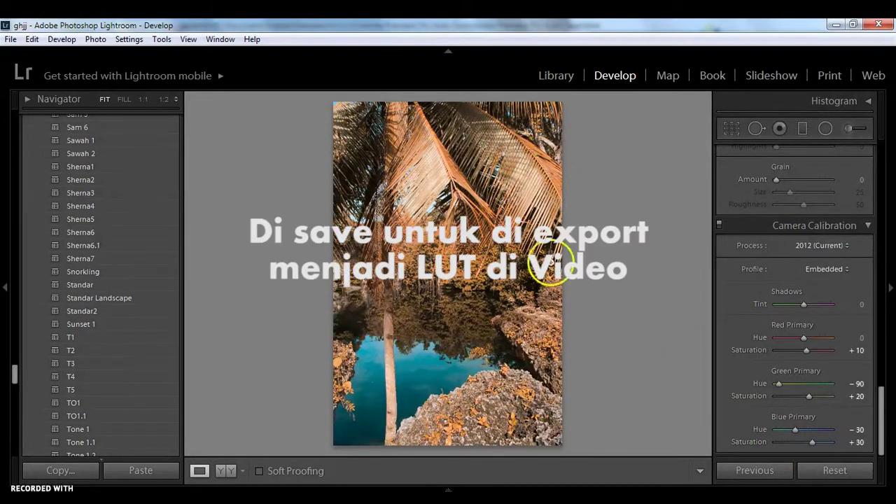
pyautogui.moveTo(14, 374); pyautogui.dragTo(14, 116)
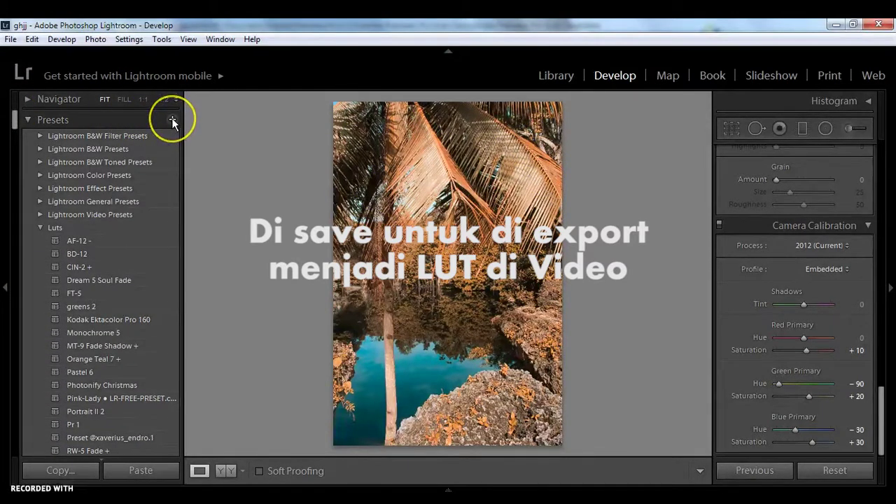
# Save the current settings as a new develop preset named 'Teal & Orange'
pyautogui.click(172, 119)
pyautogui.write('Teal & Orane')
pyautogui.press('BackSpace')
pyautogui.write('ge')
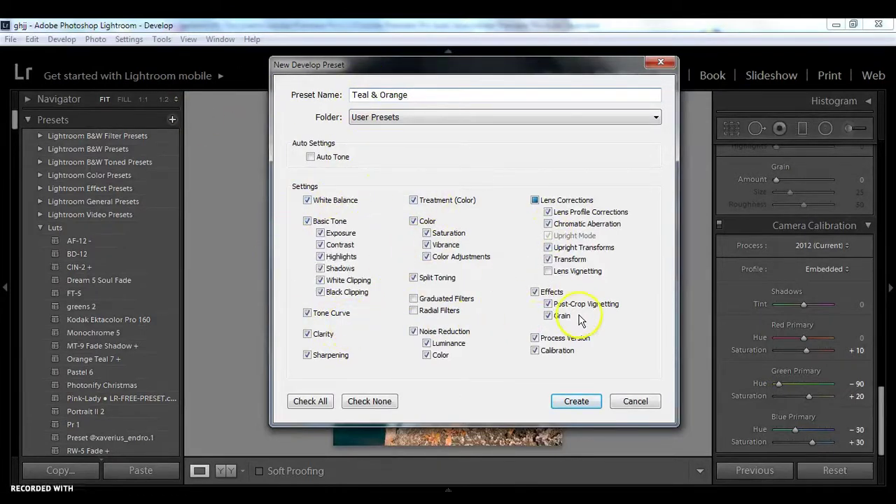
pyautogui.click(571, 400)
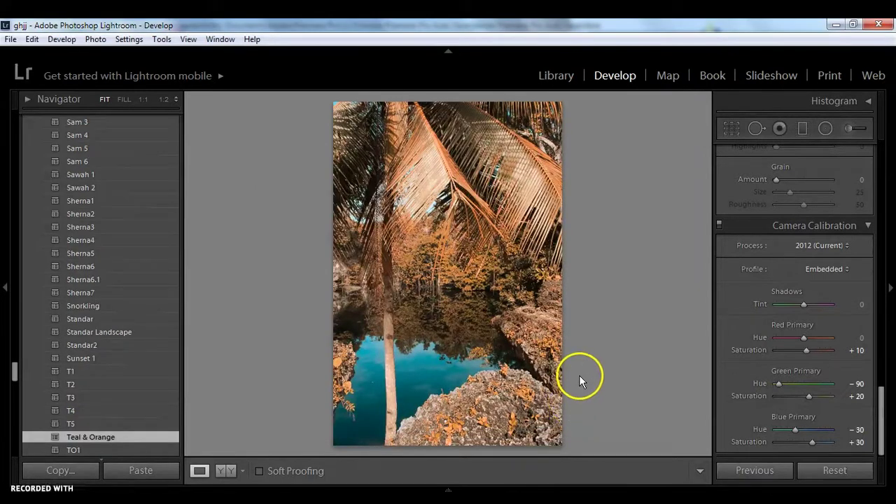
# Compare the current photo's original colours against the applied Teal & Orange preset
pyautogui.click(849, 476)
pyautogui.click(89, 438)
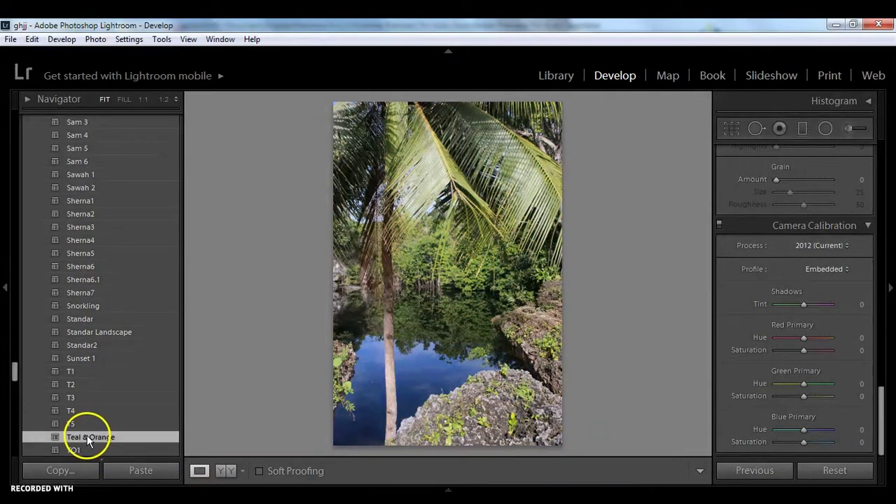
pyautogui.click(830, 471)
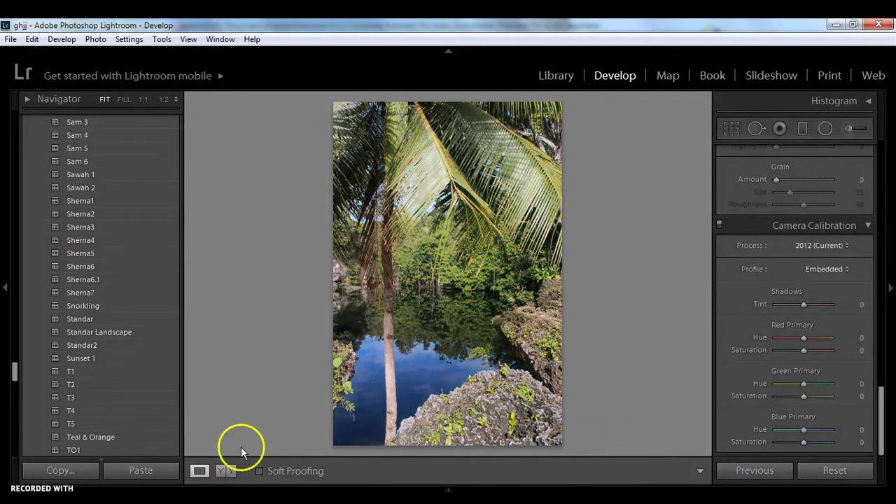
pyautogui.click(125, 439)
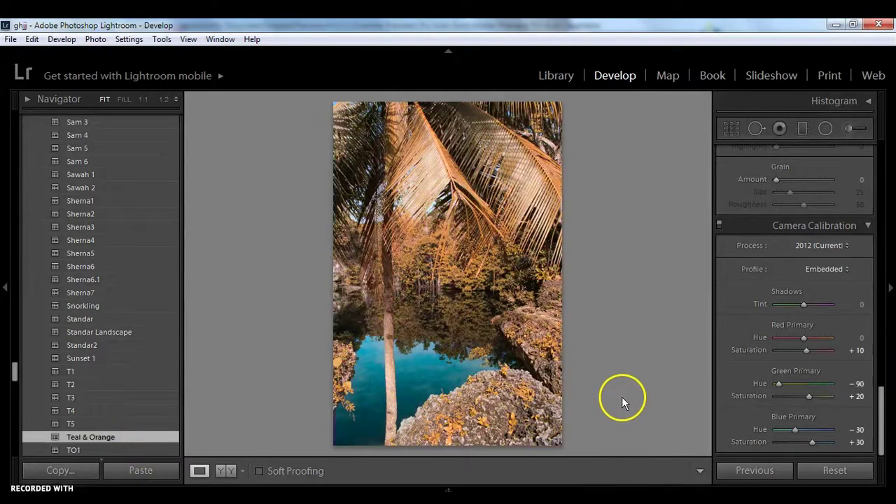
# Apply the Teal & Orange preset to each of the next three photos
pyautogui.press('Right')
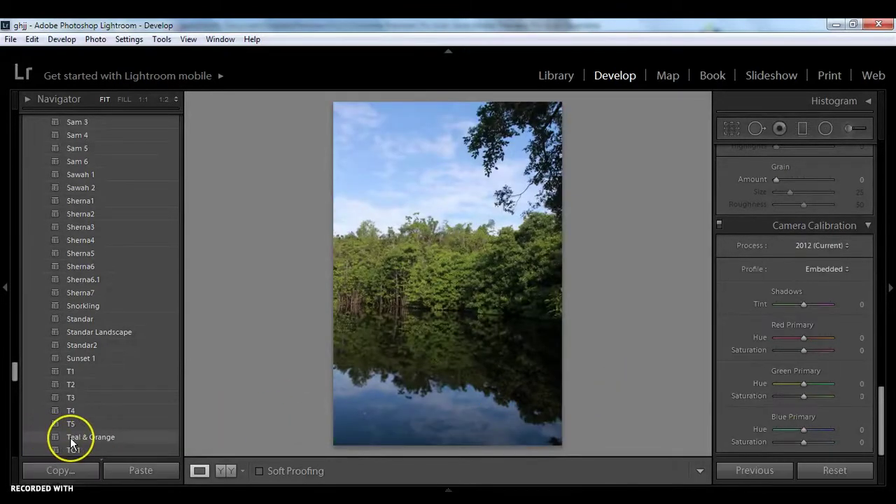
pyautogui.click(70, 438)
pyautogui.press('Right')
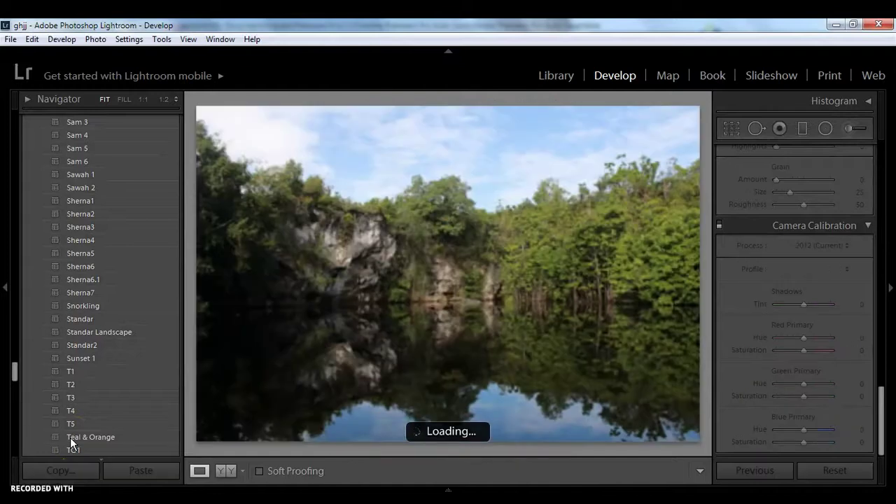
pyautogui.click(71, 437)
pyautogui.press('Right')
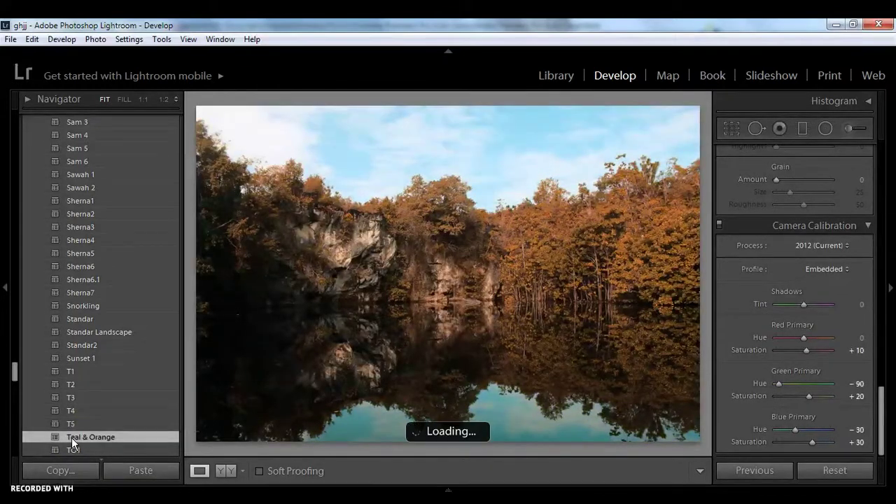
pyautogui.click(72, 437)
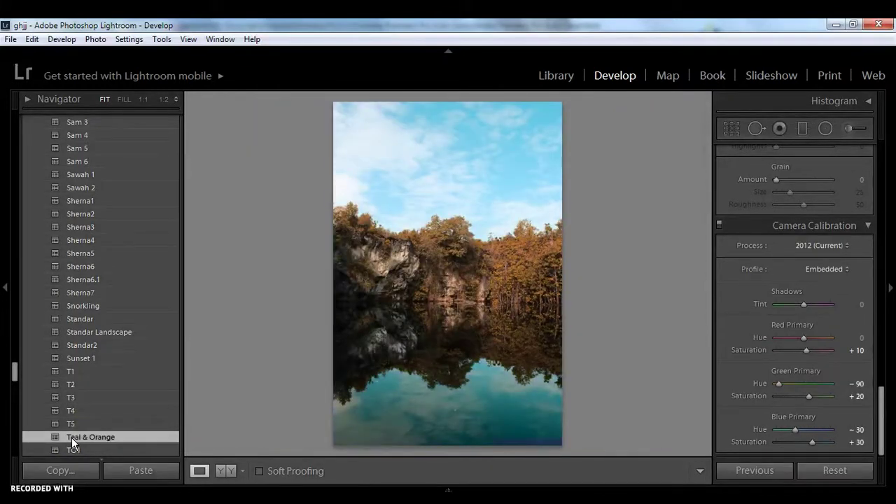
pyautogui.press('Right')
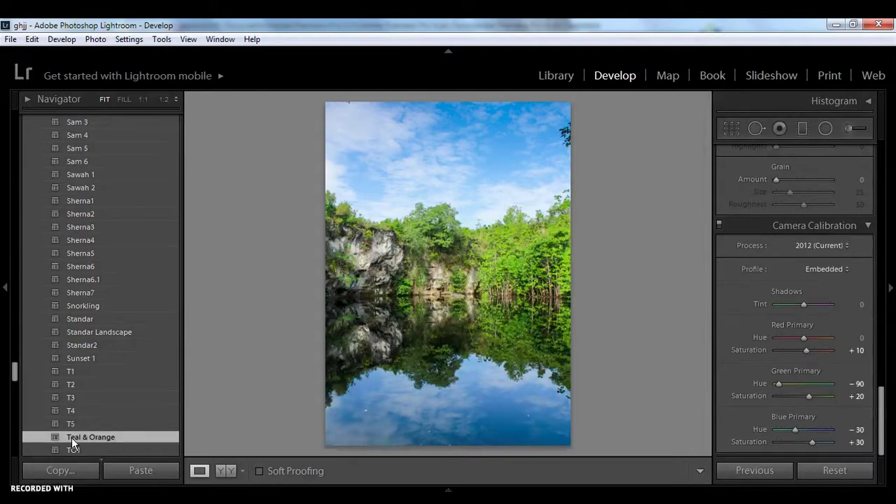
# Apply Teal & Orange to the grassland photo IMG_5093.JPG from the filmstrip, then open the File menu
pyautogui.press('F6')
pyautogui.press('Right')
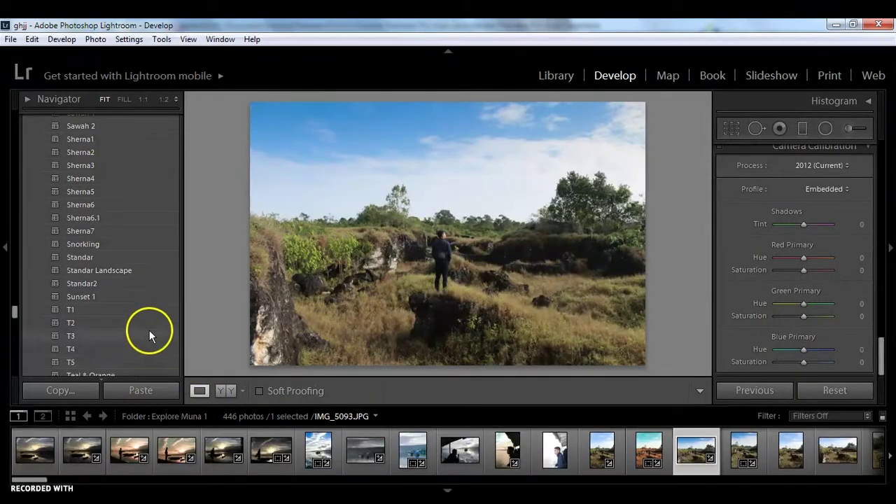
pyautogui.scroll(-3, 149, 330)
pyautogui.click(98, 290)
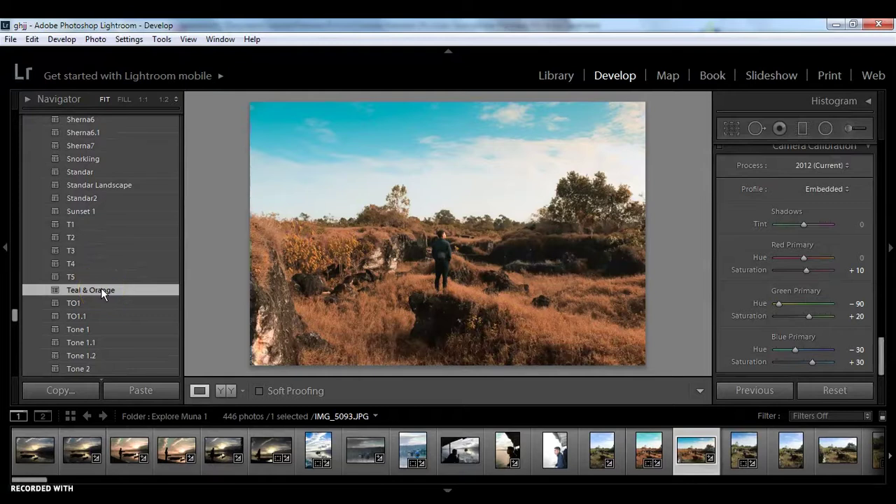
pyautogui.click(72, 290)
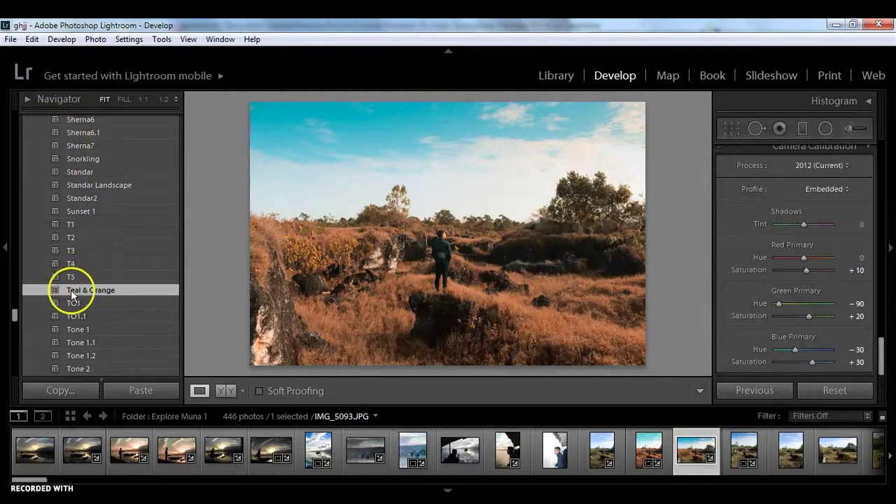
pyautogui.click(11, 39)
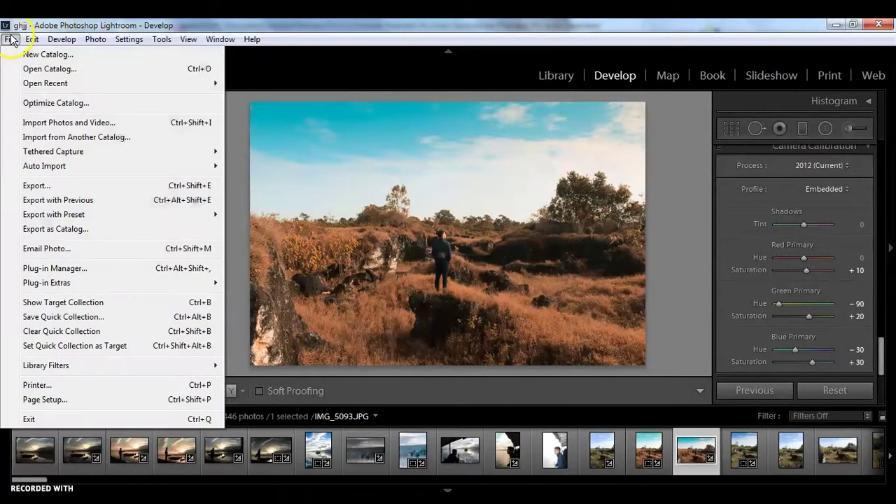
pyautogui.moveTo(46, 283)
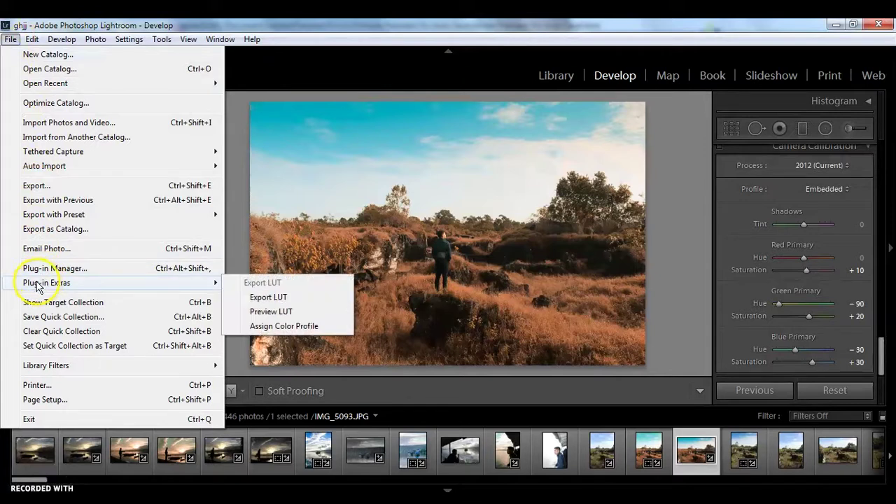
# Export the Teal & Orange preset as a .cube LUT, then switch to Premiere Pro
pyautogui.click(268, 297)
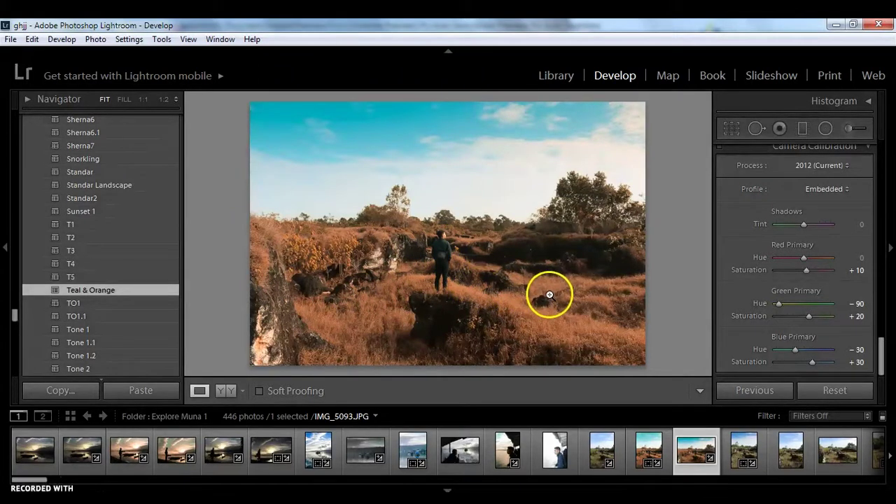
pyautogui.scroll(-5, 452, 270)
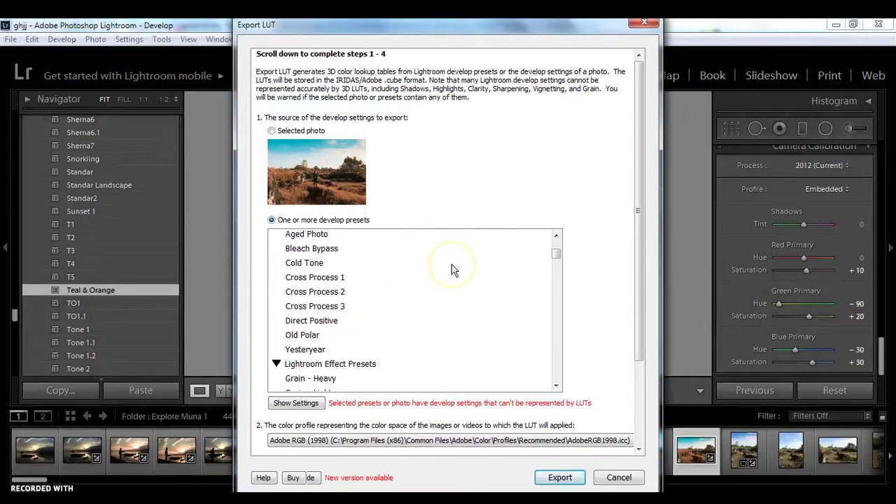
pyautogui.scroll(-5, 452, 269)
pyautogui.scroll(-5, 452, 269)
pyautogui.scroll(-5, 451, 269)
pyautogui.scroll(-5, 451, 270)
pyautogui.scroll(-5, 452, 270)
pyautogui.scroll(-5, 452, 270)
pyautogui.scroll(-5, 452, 270)
pyautogui.scroll(-5, 451, 269)
pyautogui.scroll(-3, 451, 269)
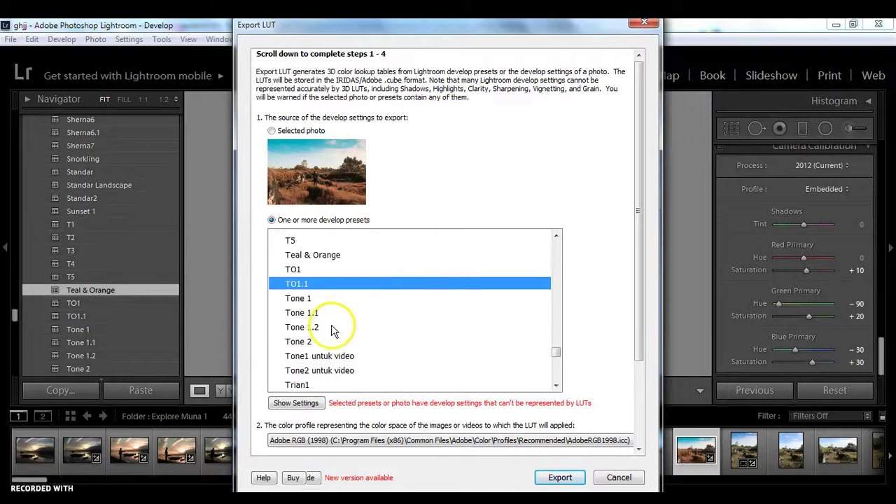
pyautogui.click(314, 257)
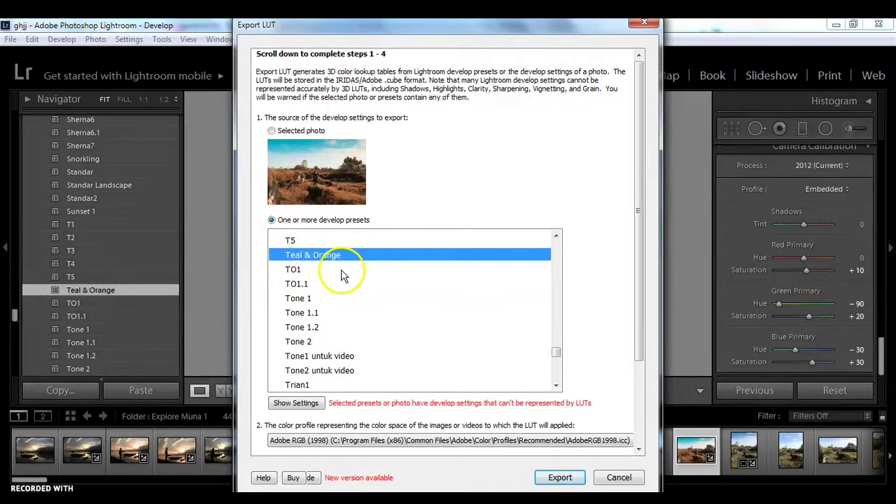
pyautogui.click(559, 478)
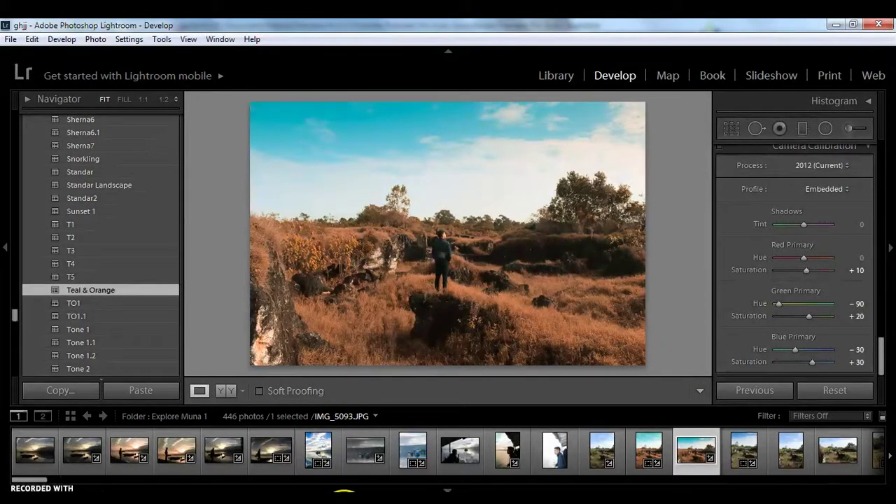
pyautogui.click(341, 441)
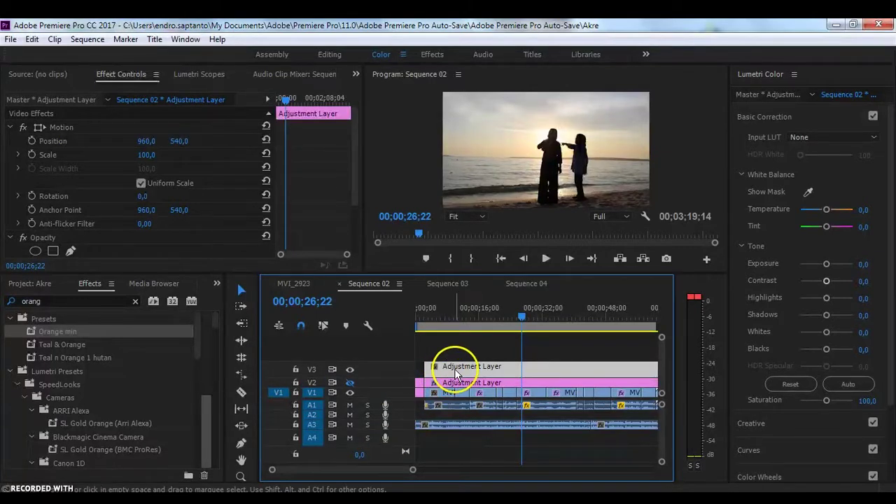
# Load Teal & Orange-AdobeRGB1998-4.cube from Documents as the Lumetri Input LUT
pyautogui.click(808, 137)
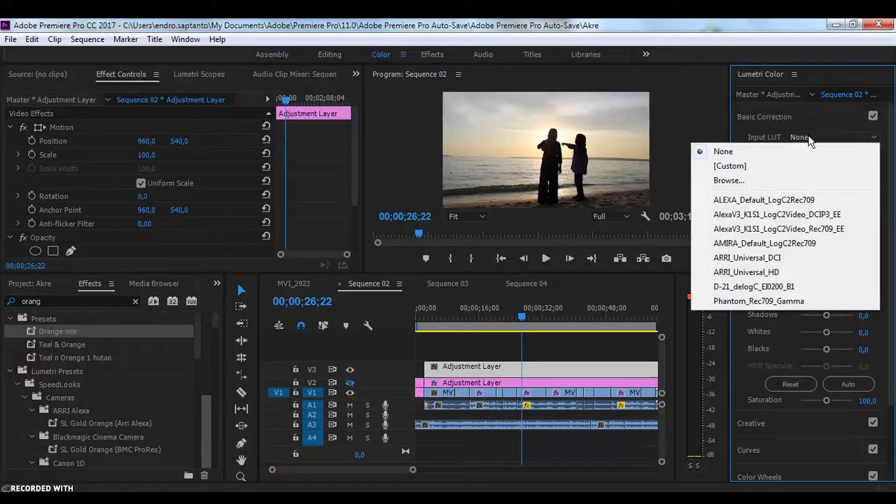
pyautogui.click(774, 180)
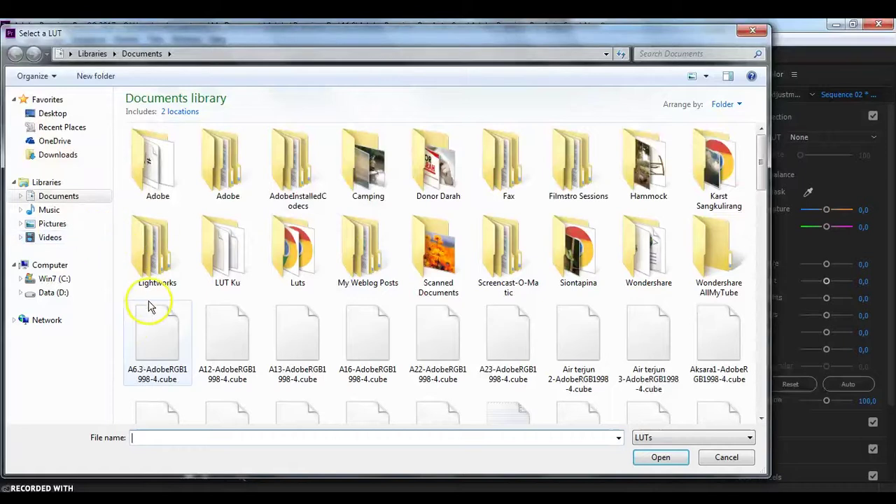
pyautogui.click(245, 353)
pyautogui.scroll(-10, 248, 353)
pyautogui.scroll(-2, 252, 356)
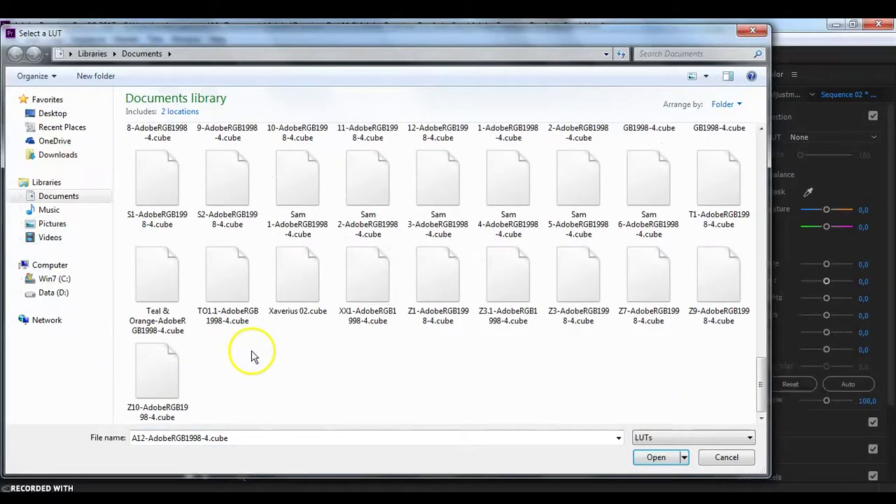
pyautogui.moveTo(157, 289)
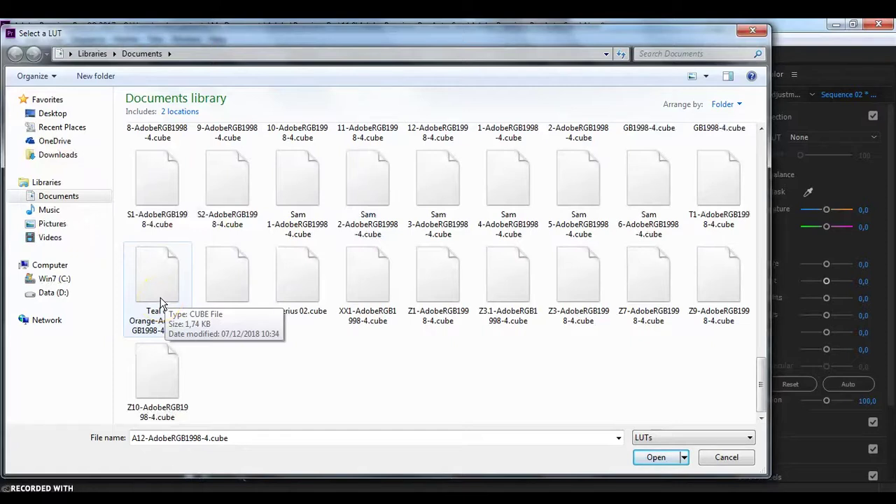
pyautogui.doubleClick(160, 302)
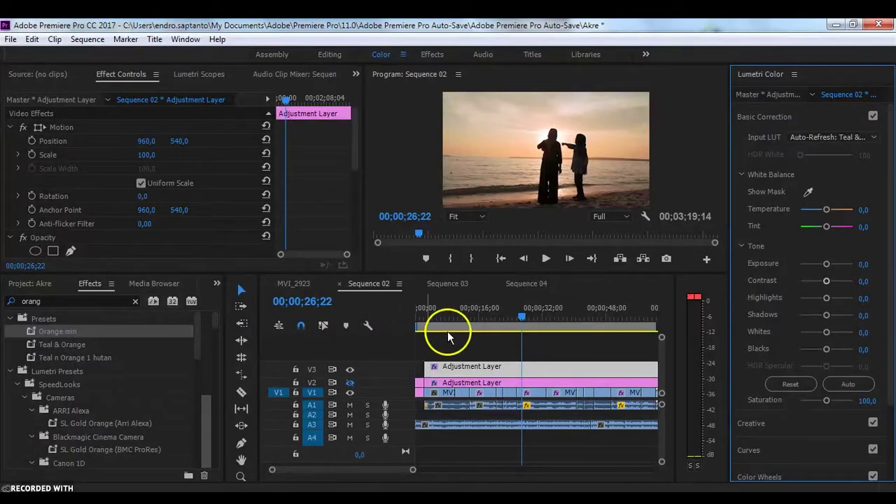
pyautogui.click(350, 369)
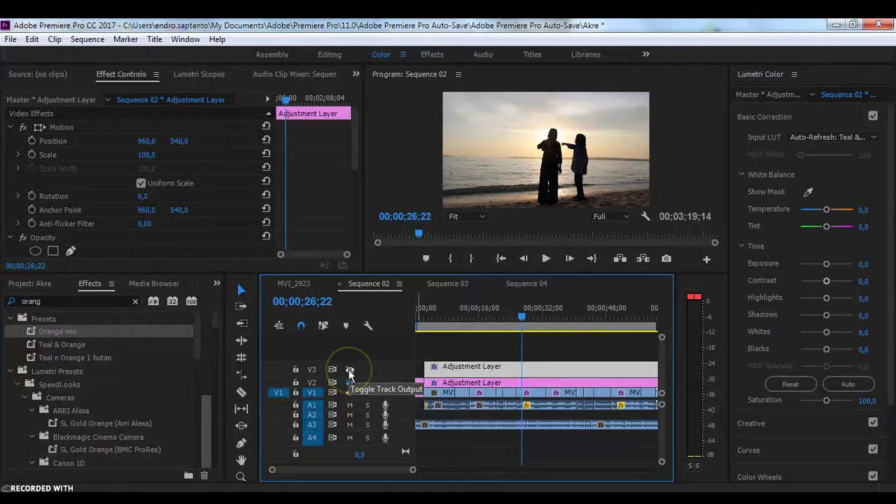
pyautogui.click(484, 319)
pyautogui.click(350, 370)
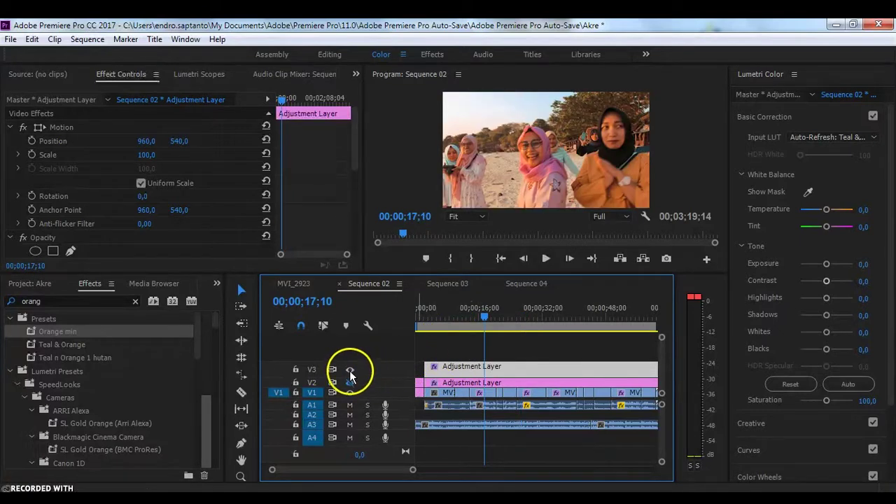
pyautogui.click(350, 371)
pyautogui.click(546, 259)
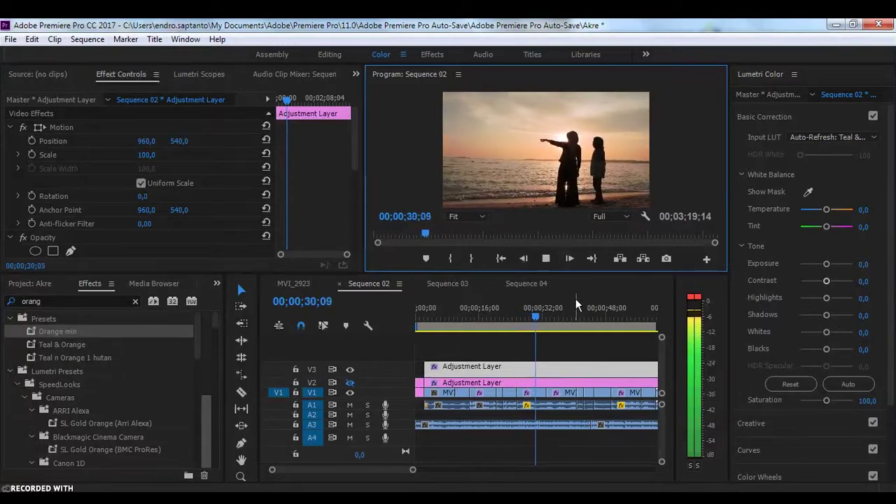
pyautogui.click(544, 306)
pyautogui.moveTo(366, 271); pyautogui.dragTo(309, 318)
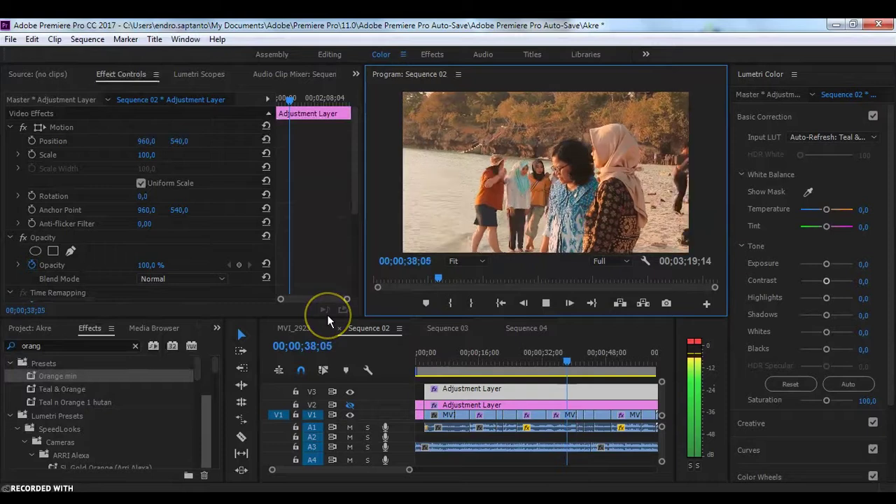
pyautogui.click(546, 303)
pyautogui.click(350, 395)
pyautogui.click(349, 394)
pyautogui.click(350, 395)
pyautogui.click(349, 394)
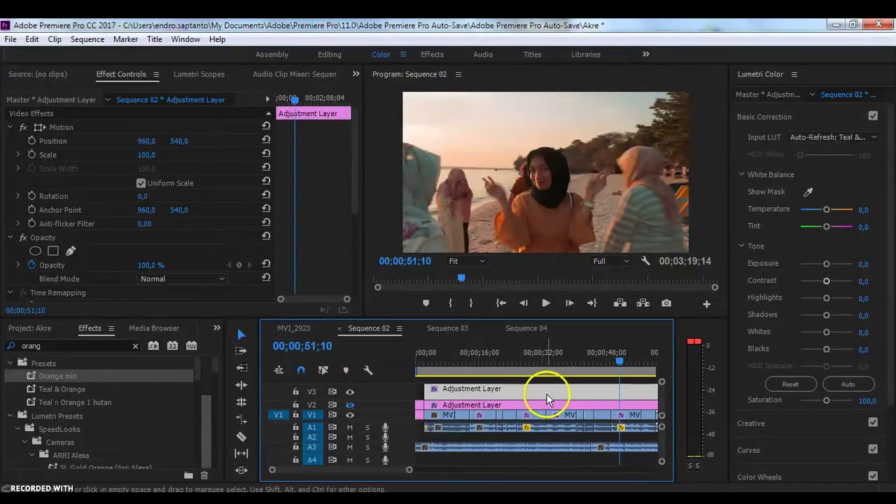
pyautogui.scroll(-3, 551, 394)
pyautogui.click(541, 357)
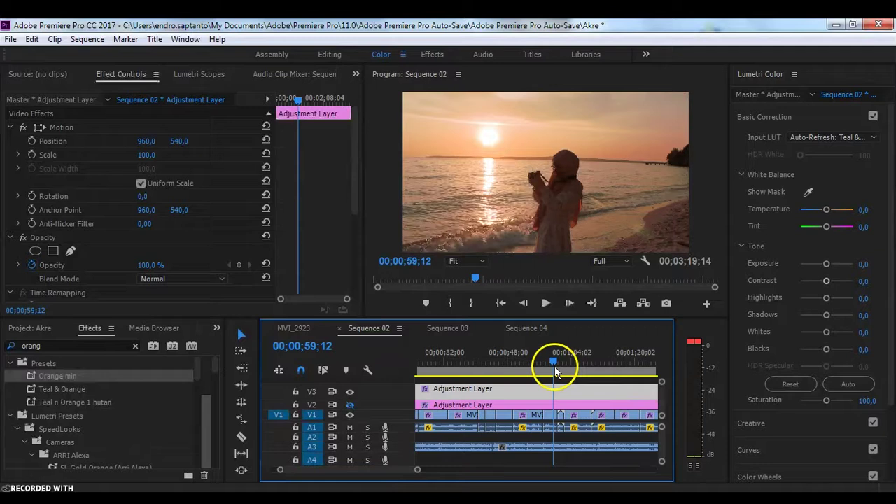
pyautogui.moveTo(540, 354); pyautogui.dragTo(545, 380)
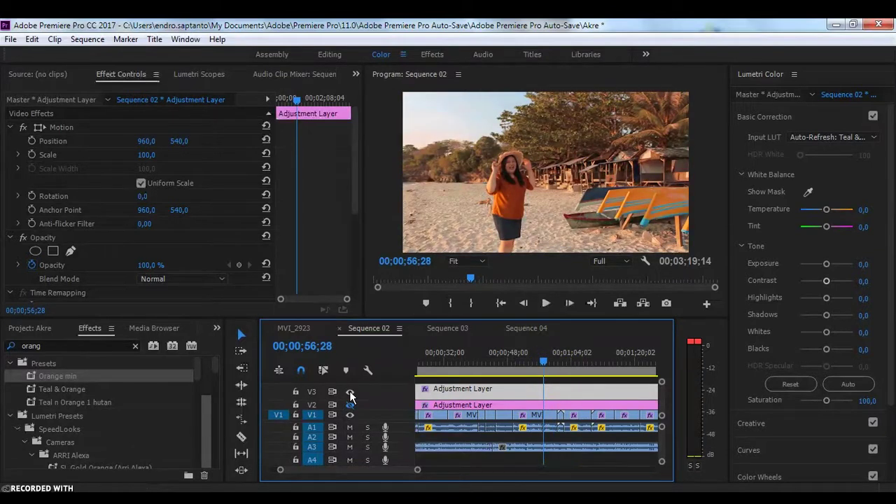
pyautogui.moveTo(552, 374); pyautogui.dragTo(581, 380)
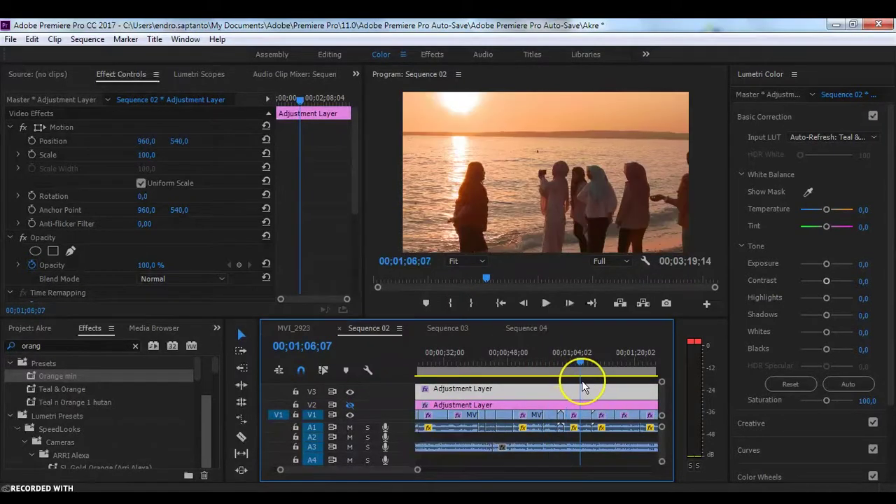
pyautogui.click(350, 392)
pyautogui.click(350, 393)
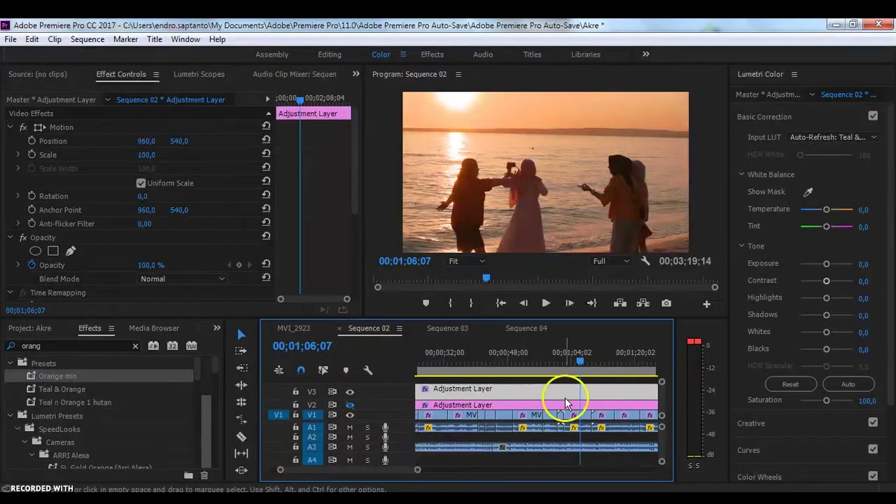
pyautogui.scroll(-3, 567, 400)
pyautogui.click(514, 363)
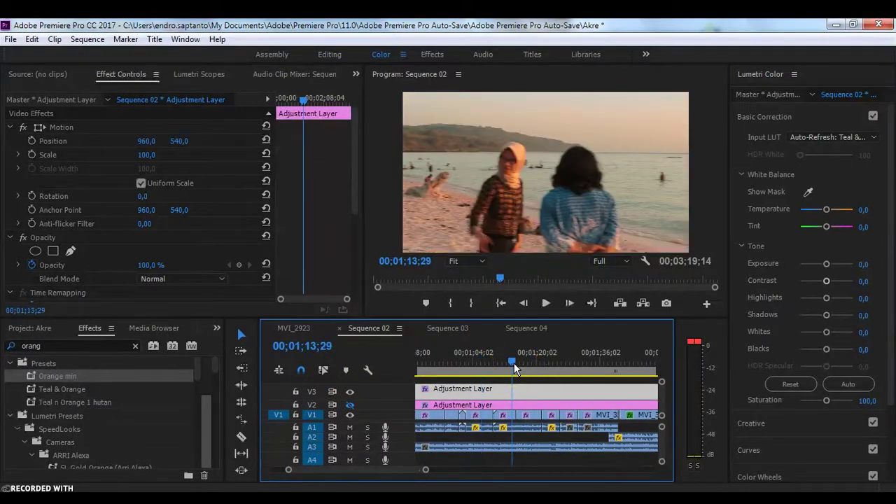
pyautogui.moveTo(515, 363); pyautogui.dragTo(550, 388)
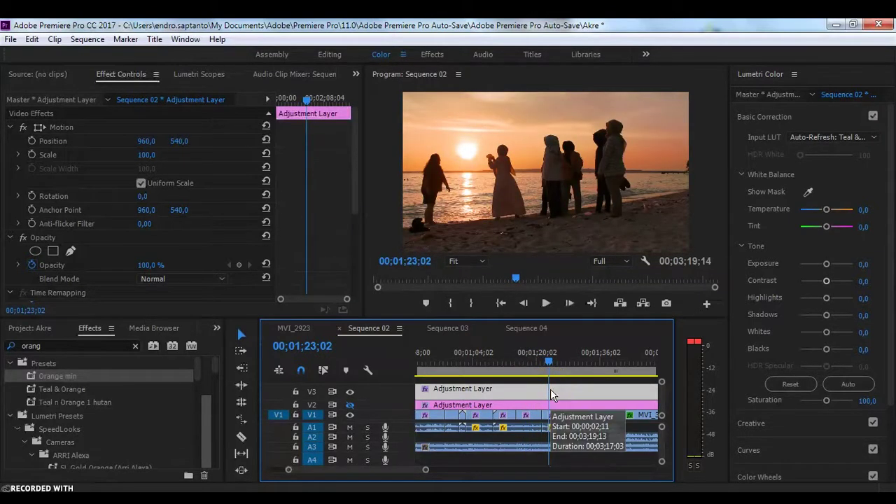
pyautogui.click(351, 392)
# Grade IMG_5156.JPG and IMG_5157.JPG with the Teal & Orange preset
pyautogui.click(93, 290)
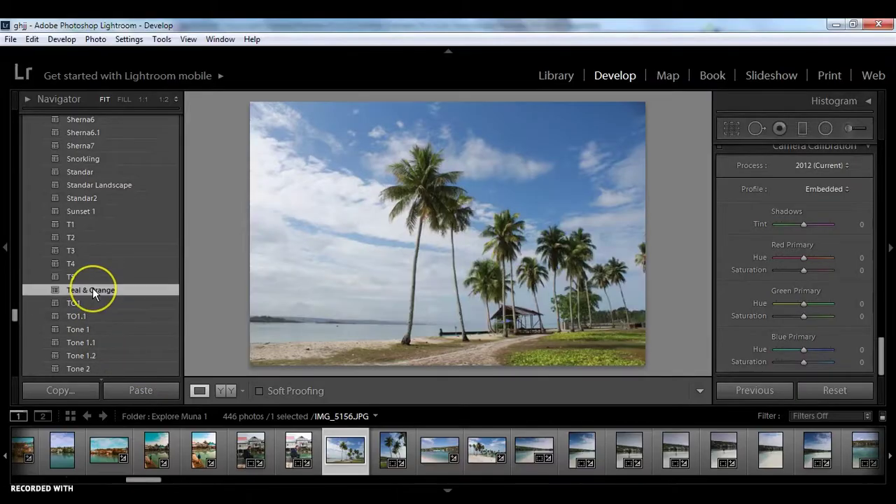
pyautogui.press('Right')
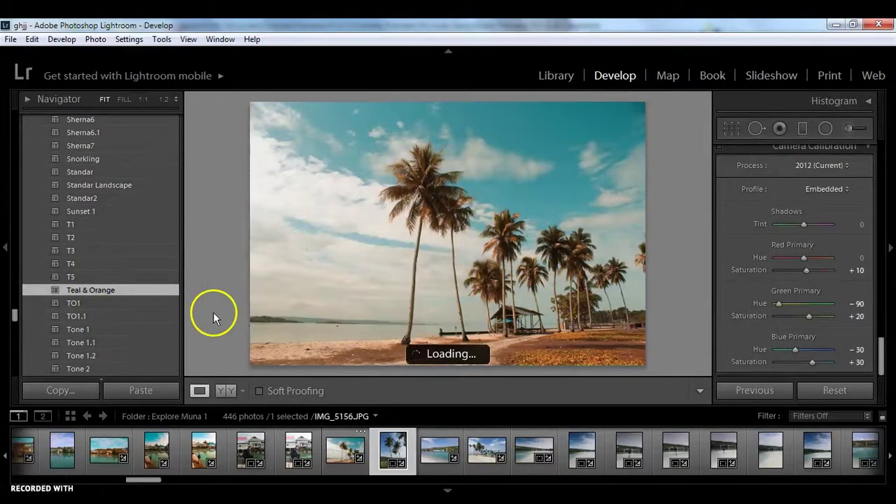
pyautogui.click(116, 290)
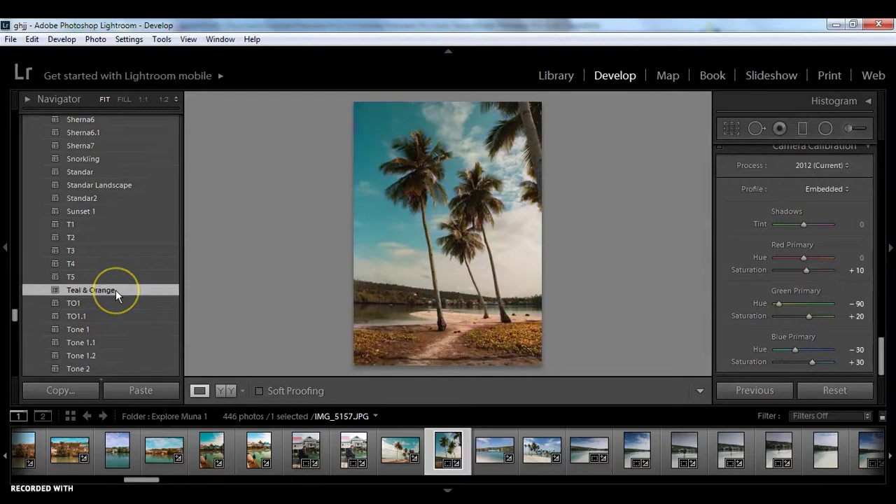